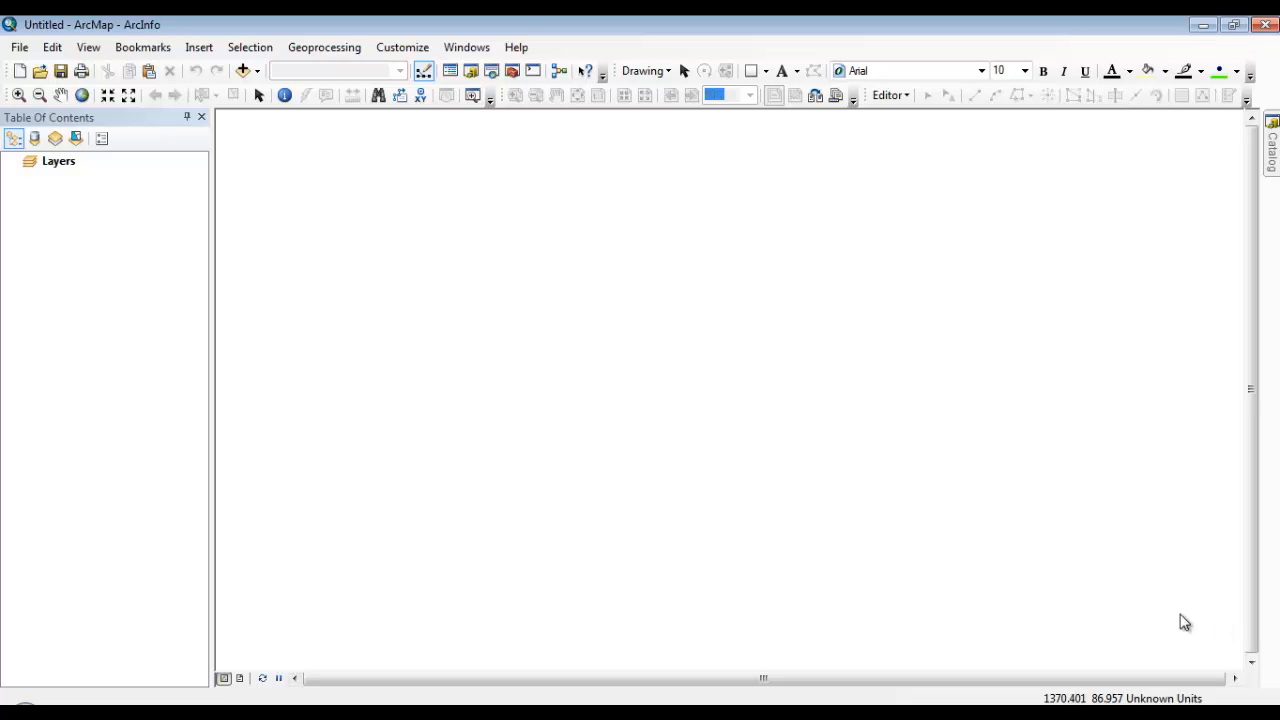
Add the PACounties and PATracts feature classes from UnitedStates.gdb in the GIST1 Data folder to the map
left_click(242, 71)
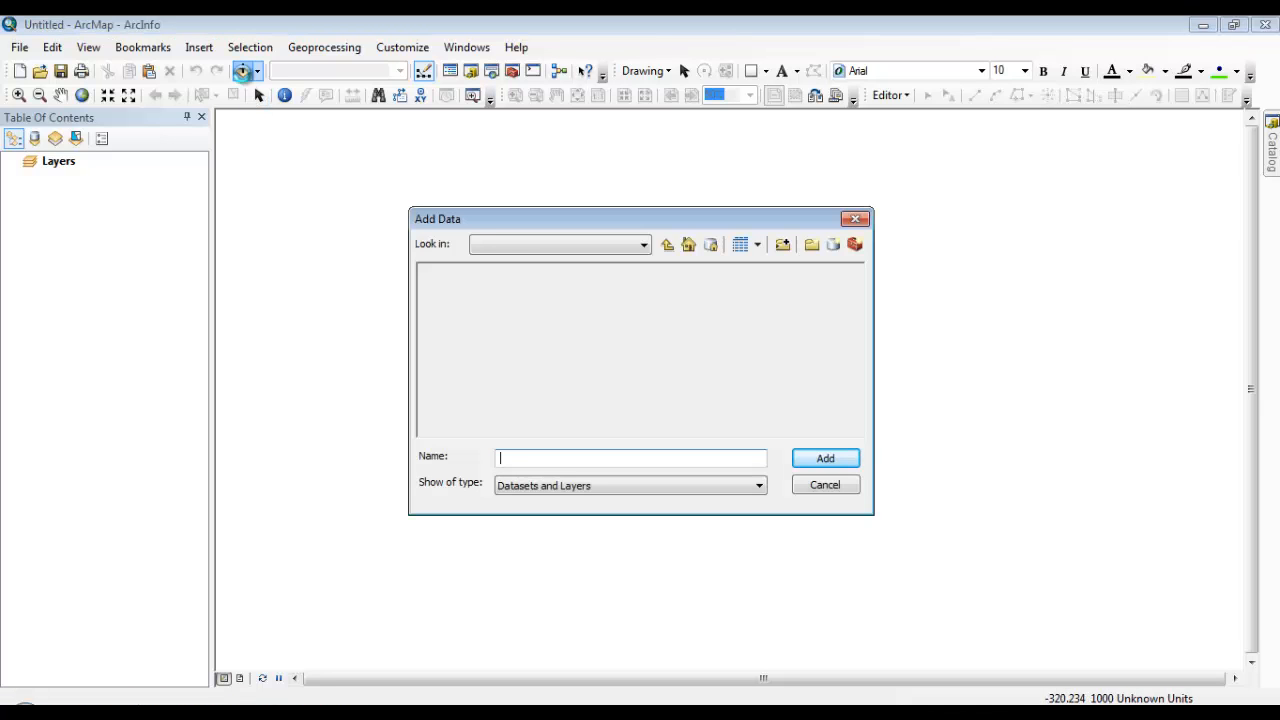
left_click(671, 250)
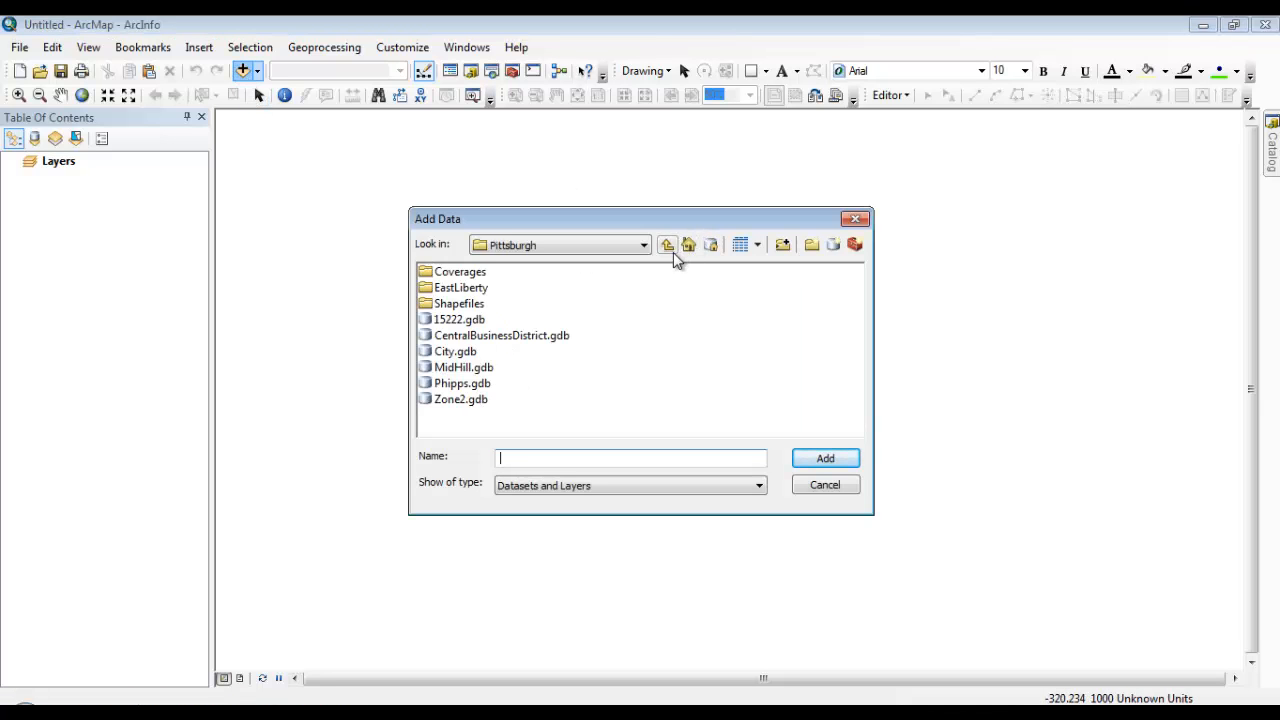
left_click(673, 252)
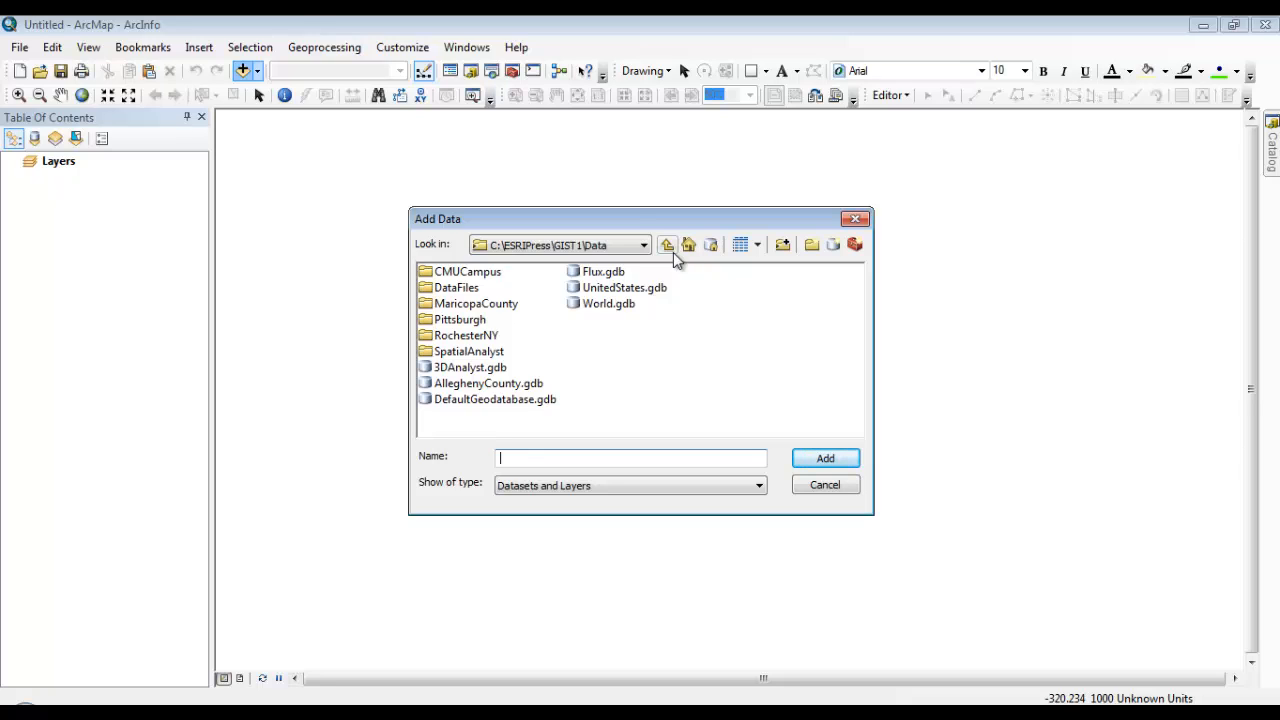
double_click(621, 289)
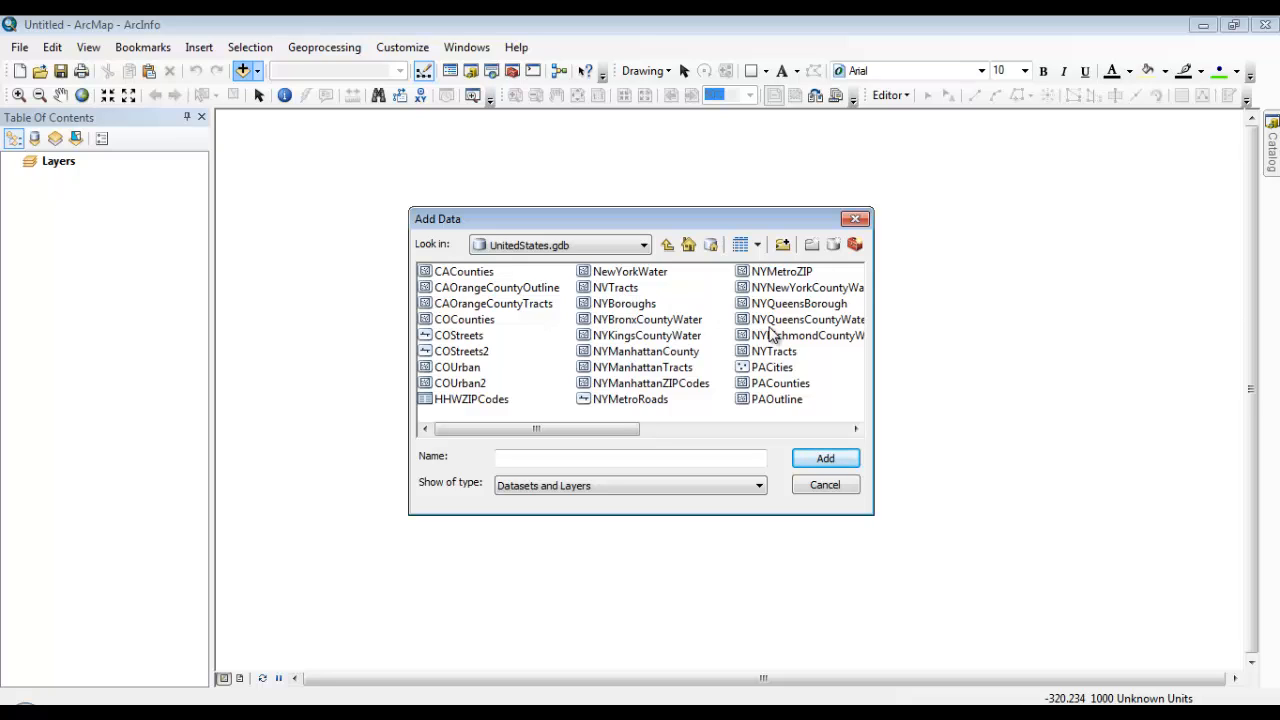
left_click(790, 386)
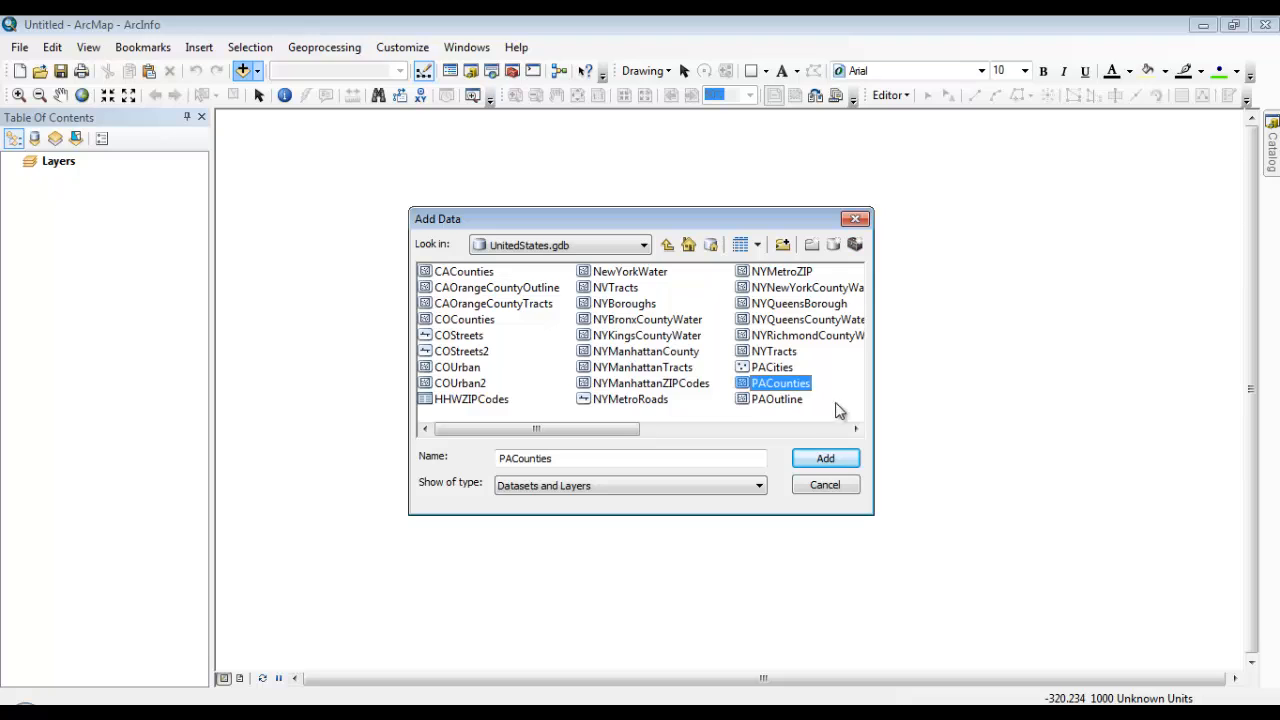
left_click(855, 428)
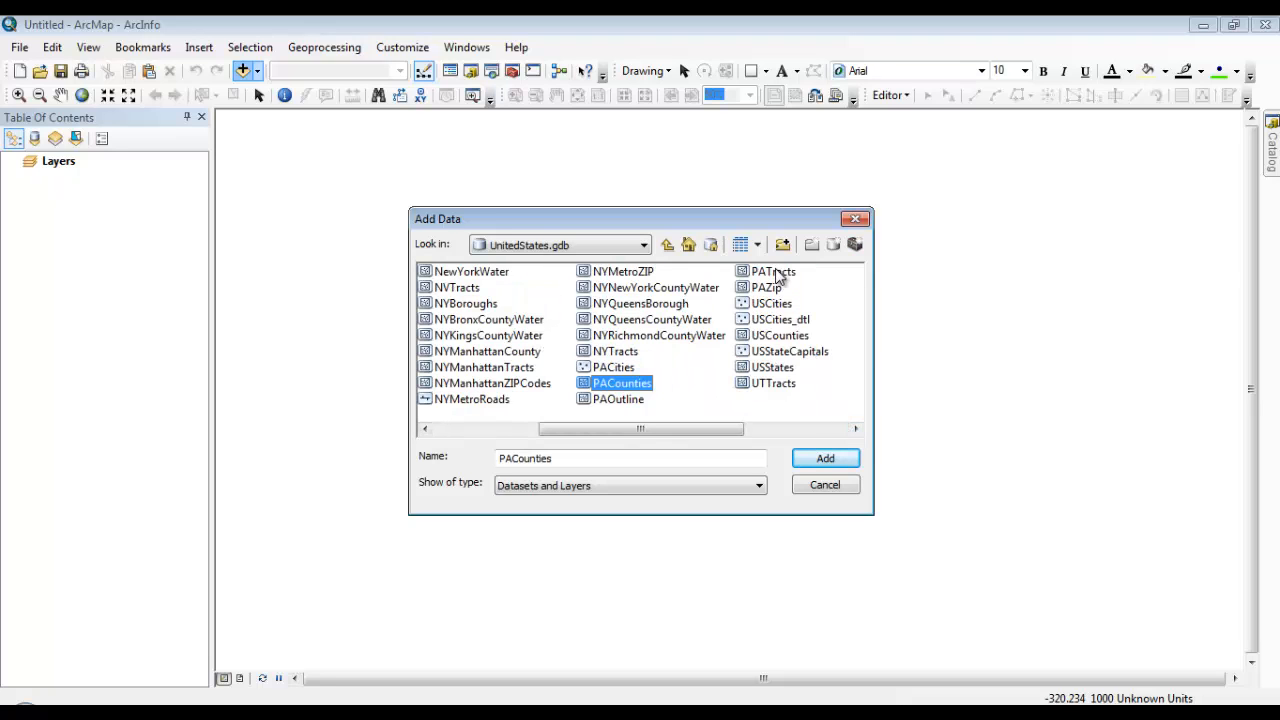
left_click(778, 277, "ctrl")
left_click(851, 464)
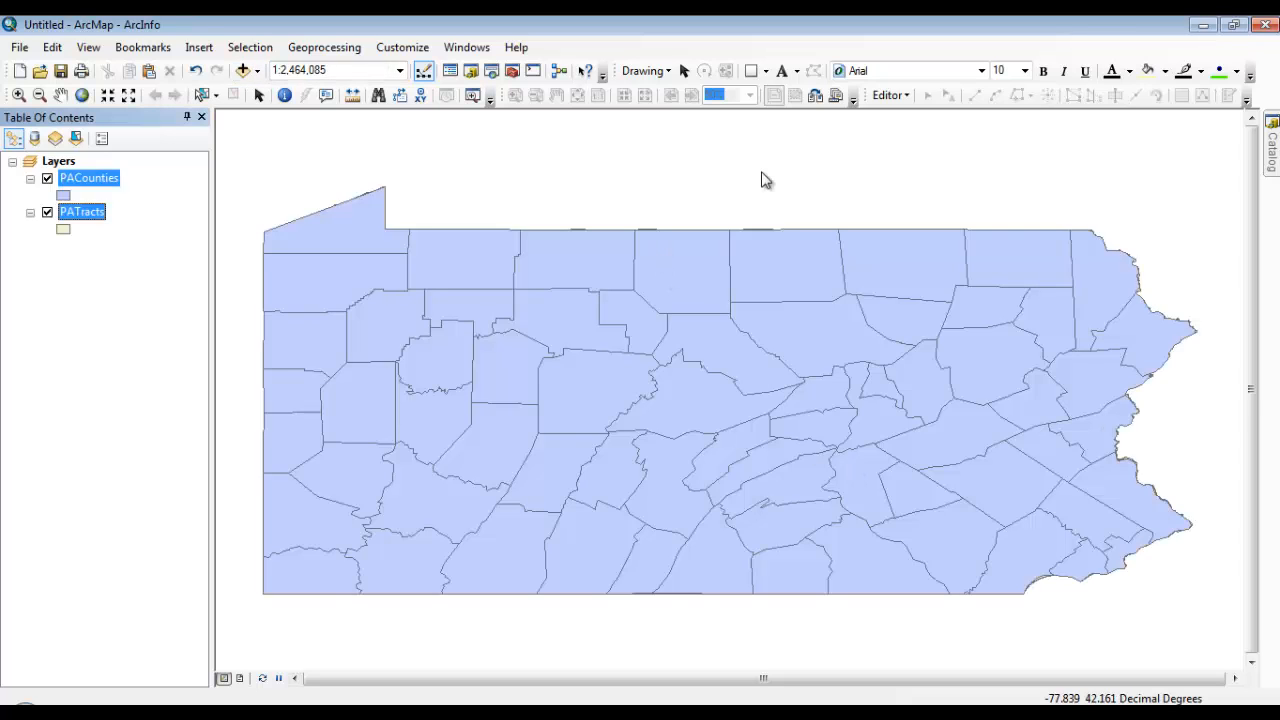
Add the BlockGroups, Neighborhoods and Schools feature classes from City.gdb in the Pittsburgh data folder to the map
left_click(244, 70)
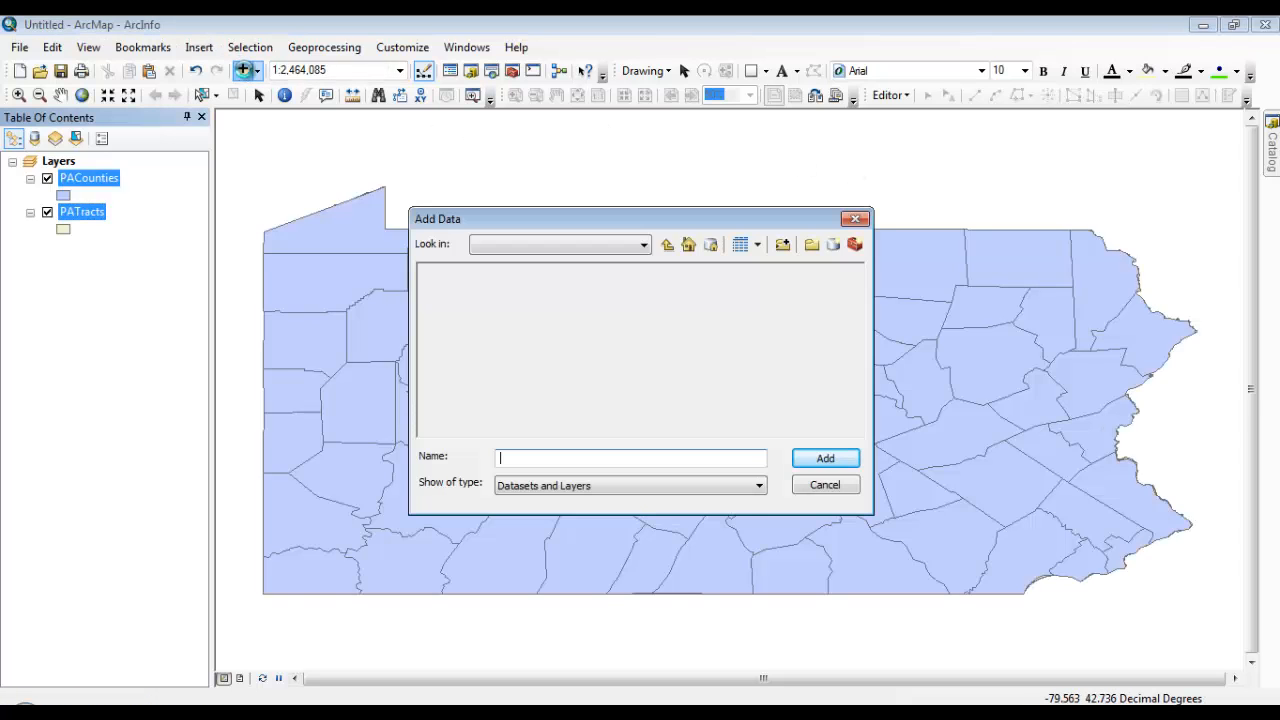
left_click(666, 245)
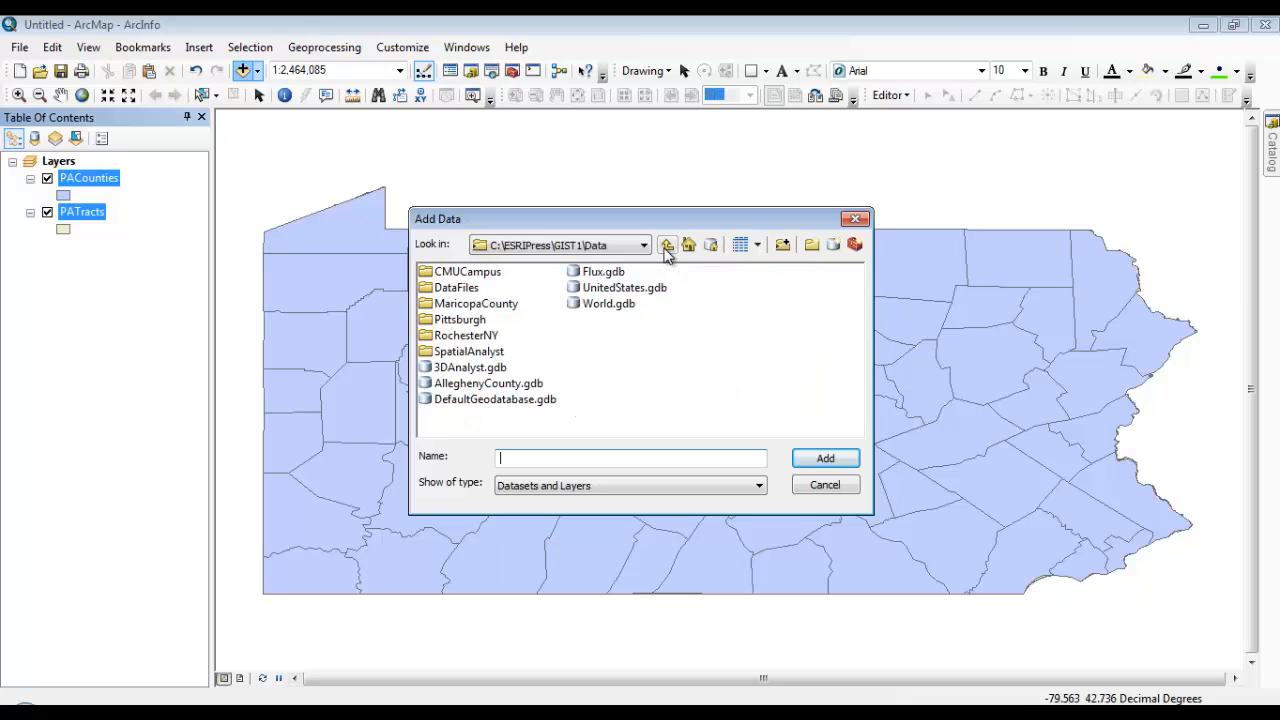
double_click(477, 320)
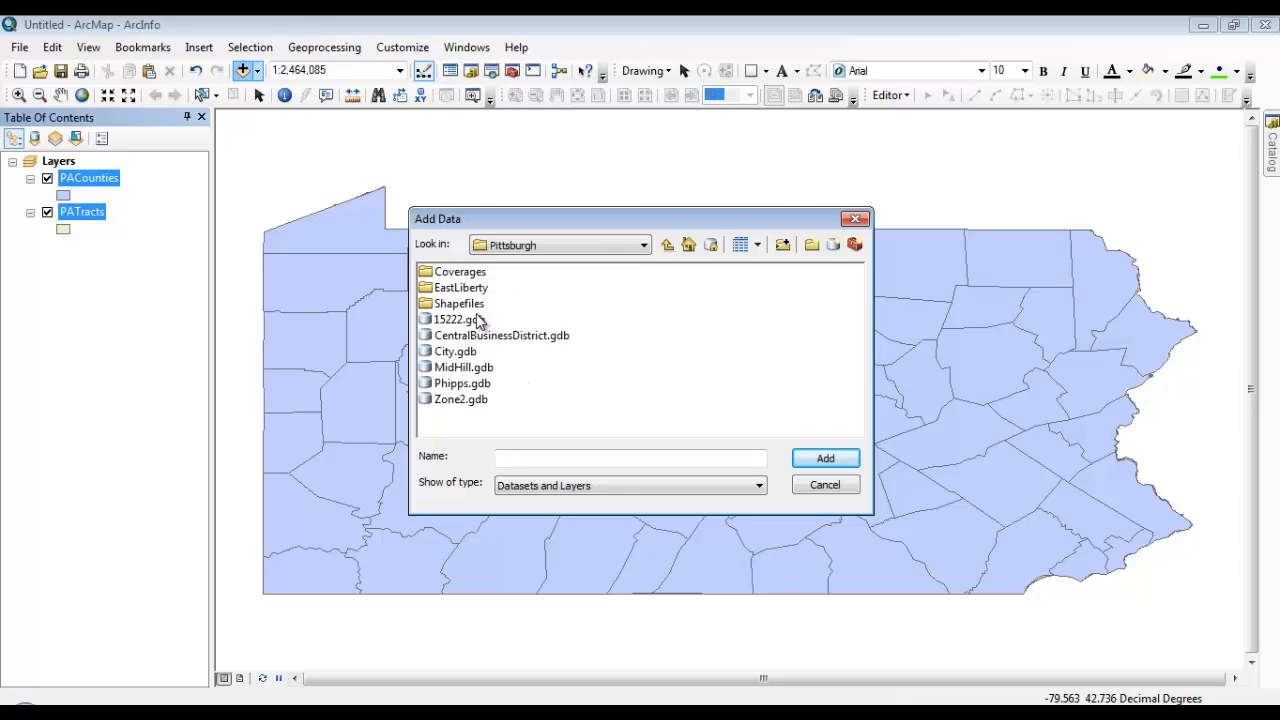
left_click(467, 350)
double_click(467, 351)
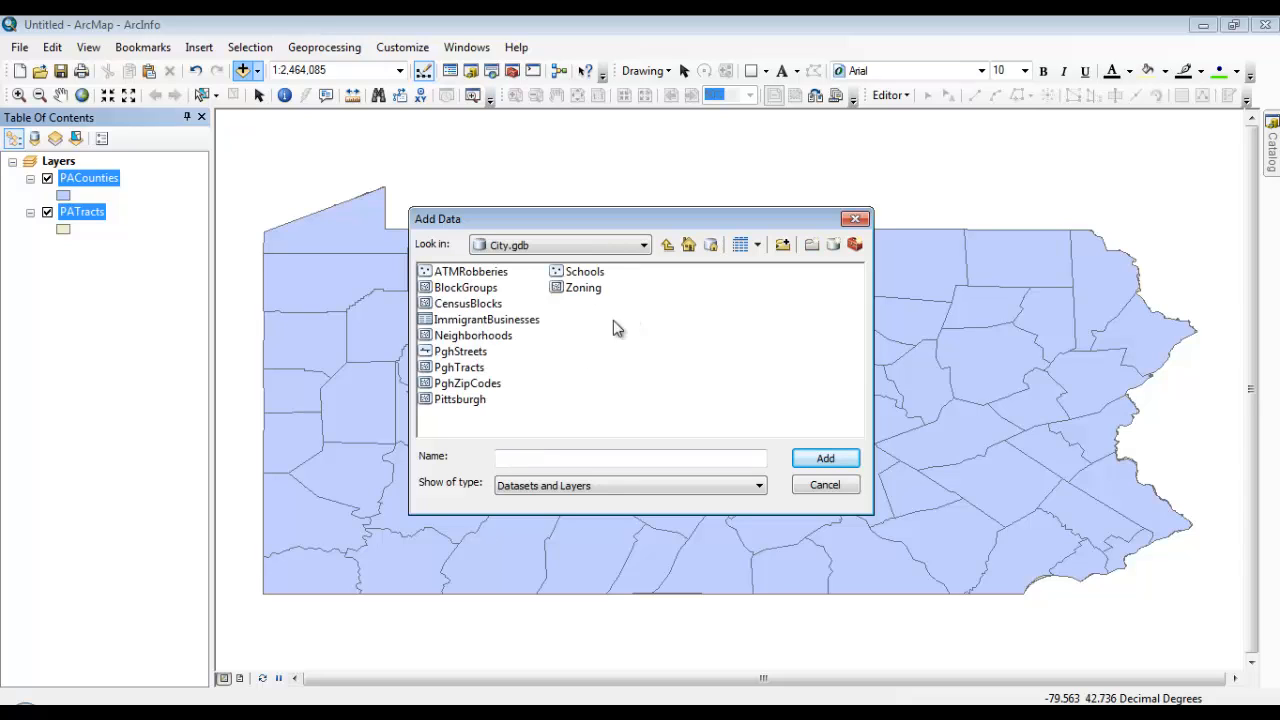
left_click(483, 289)
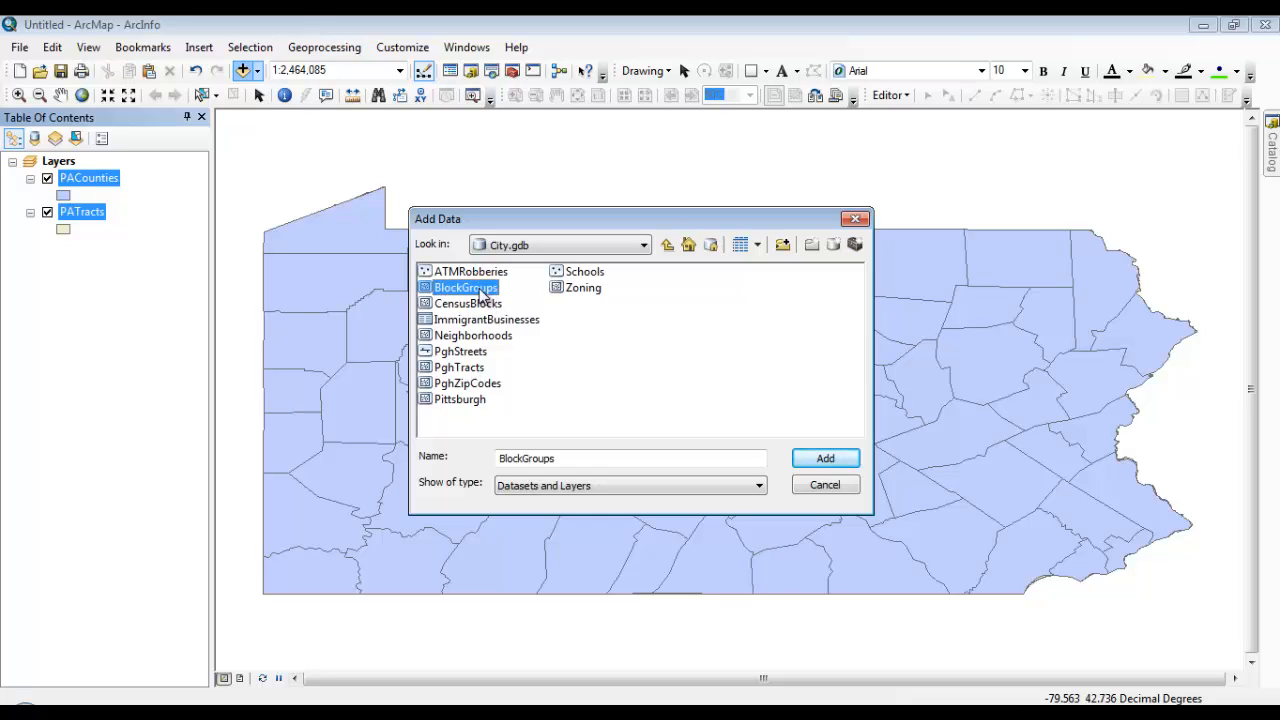
left_click(481, 340, "ctrl")
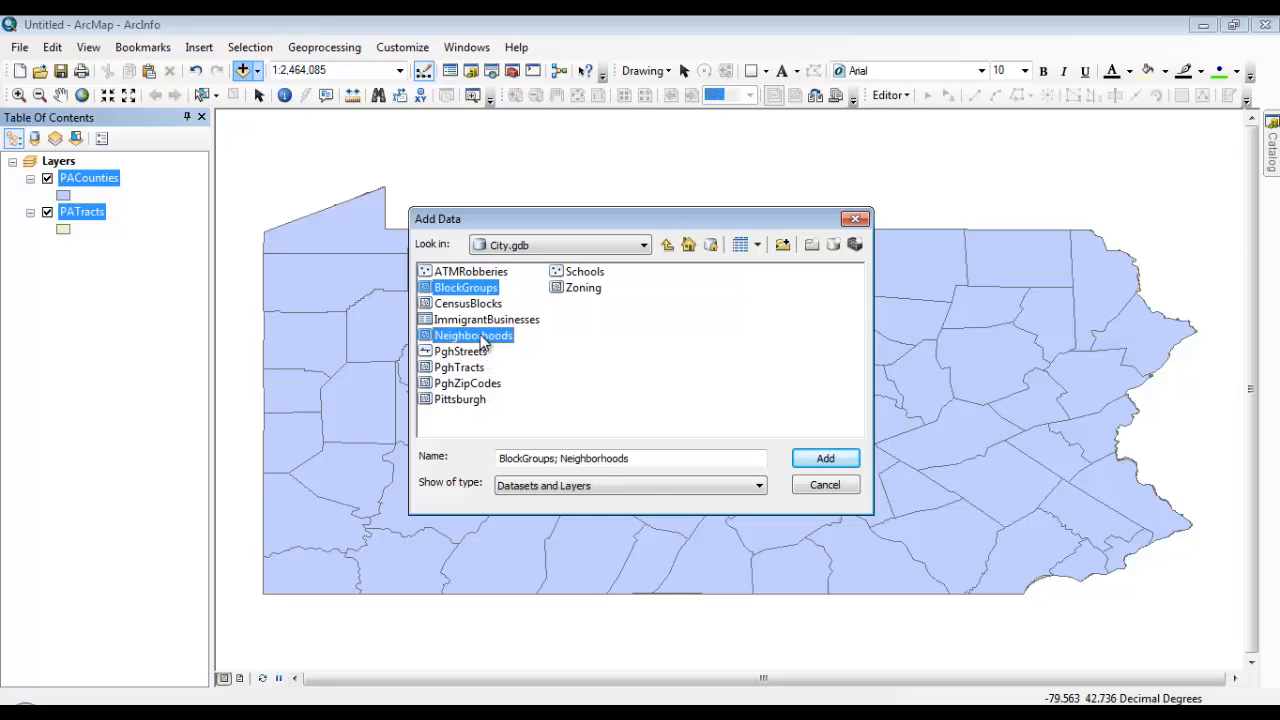
left_click(600, 278, "ctrl")
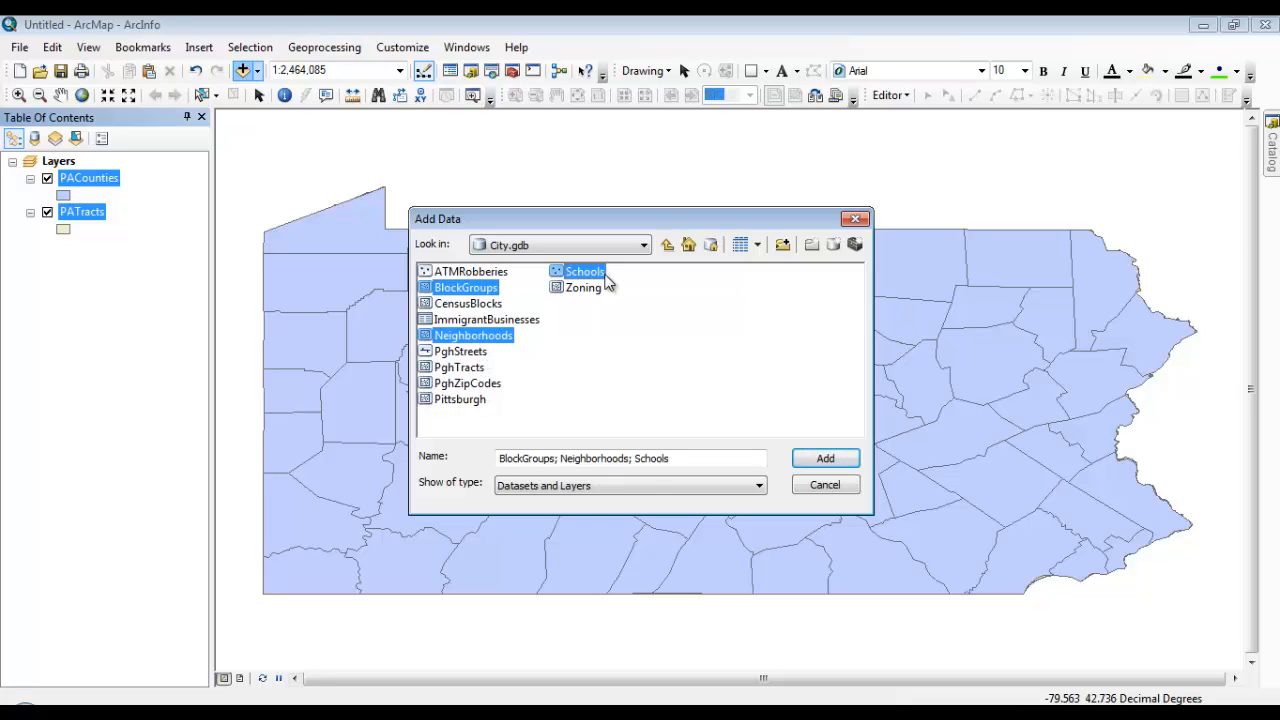
left_click(836, 457)
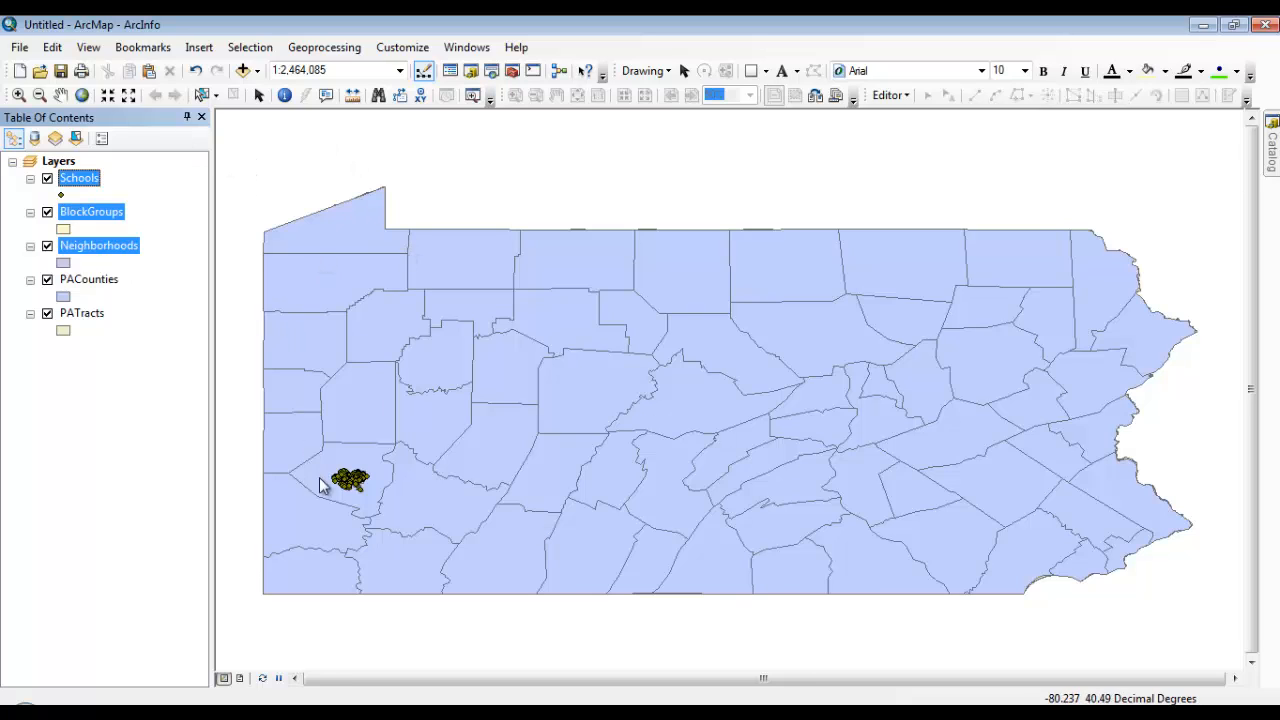
Create a spatial bookmark named Pittsburgh for the extent framing the city's block groups at 1:100,000 scale
left_click(19, 95)
left_click_drag(328, 468, 372, 496)
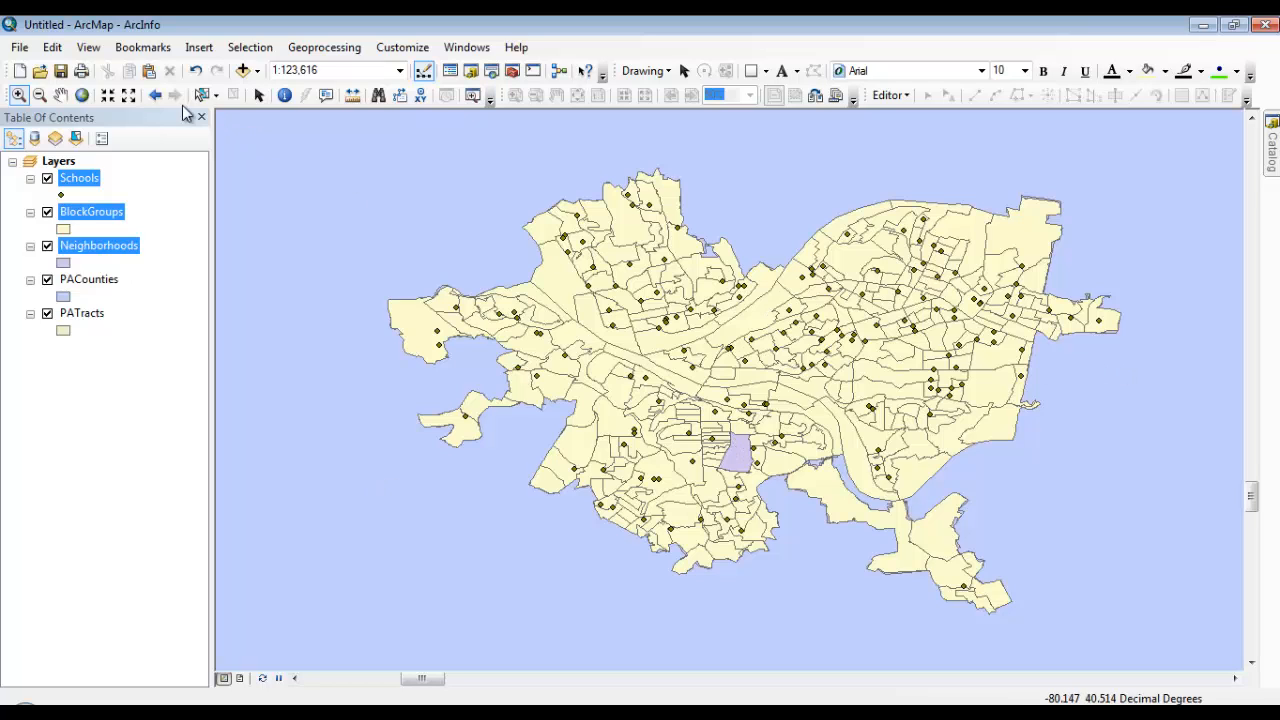
left_click(107, 95)
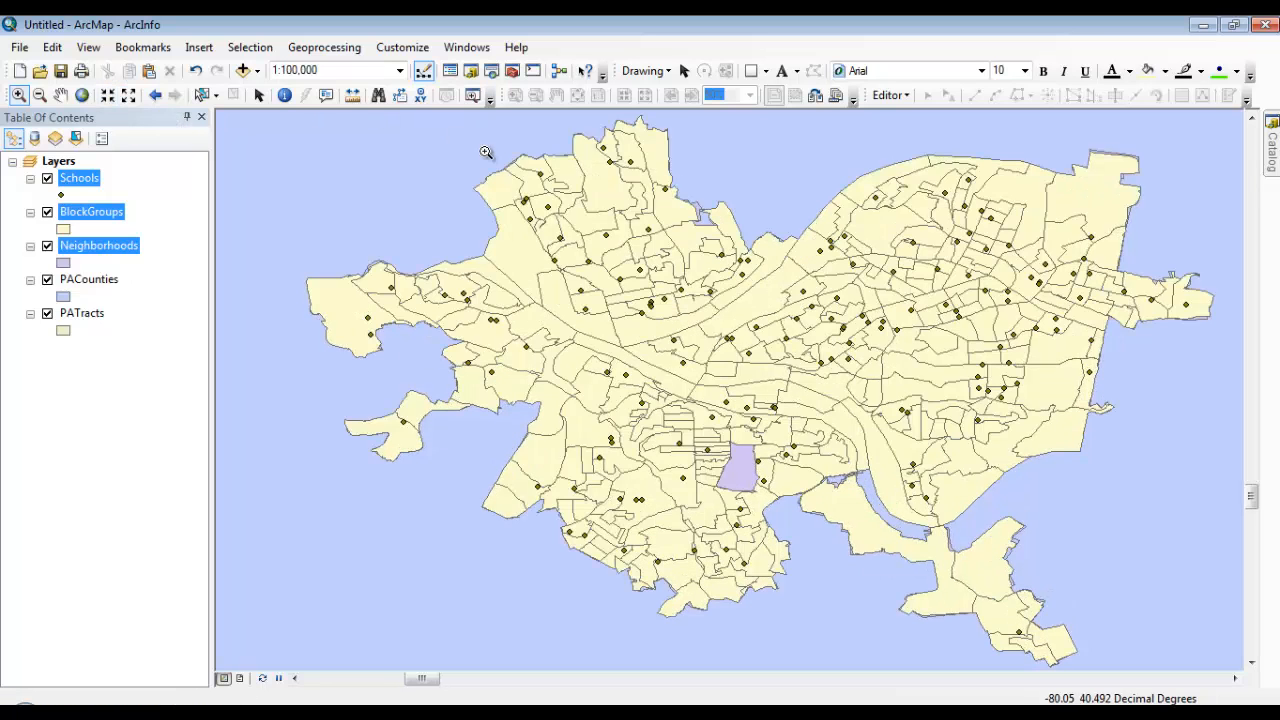
left_click(61, 95)
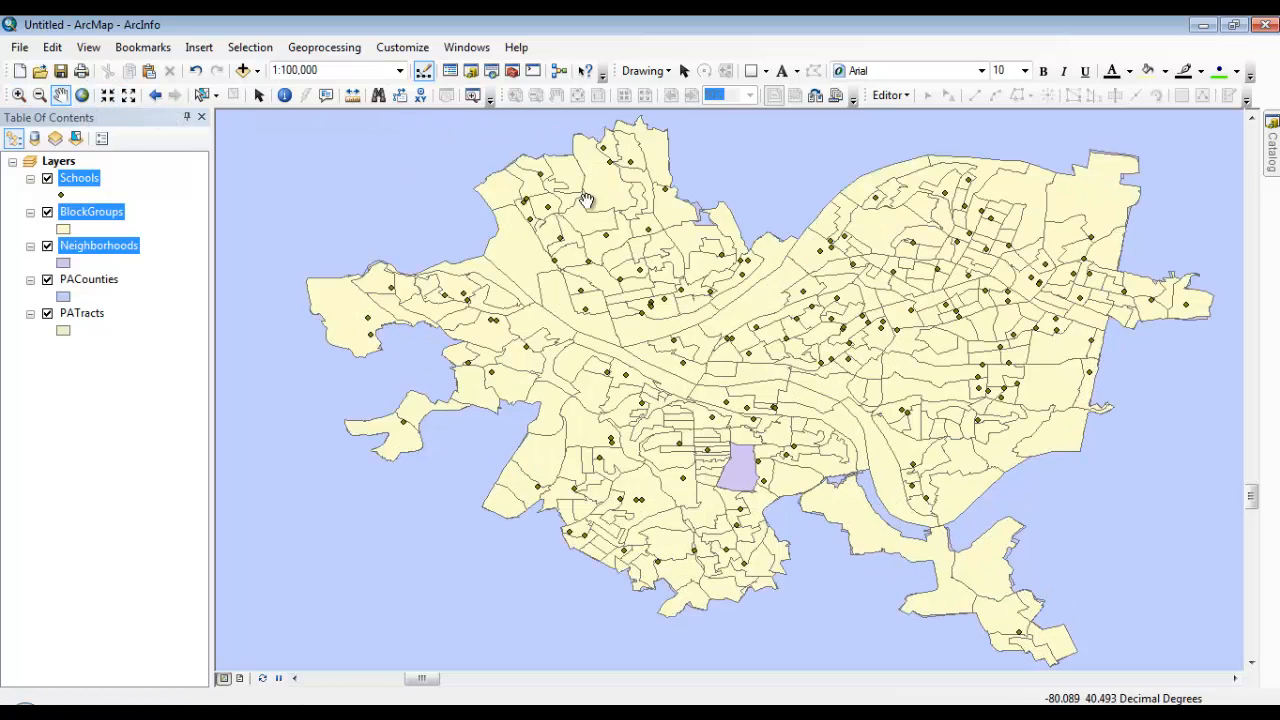
left_click_drag(754, 245, 732, 244)
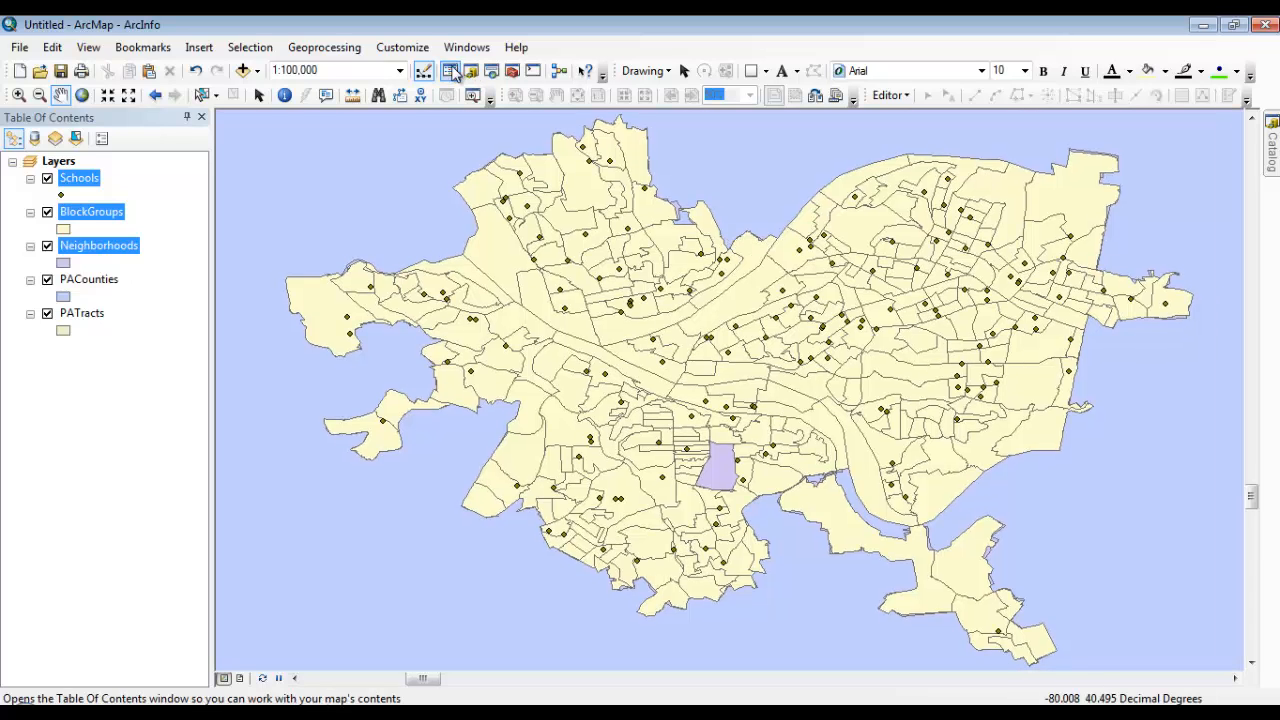
left_click(155, 48)
left_click(159, 67)
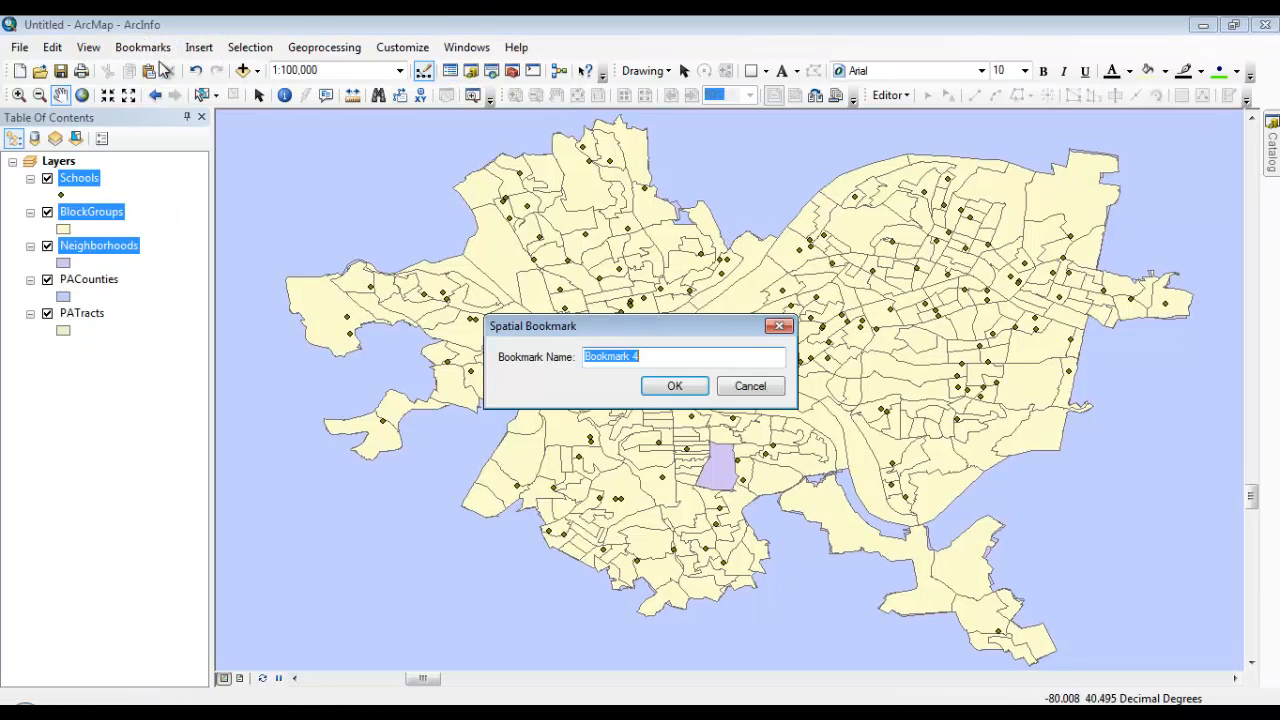
type("Pittsburgh")
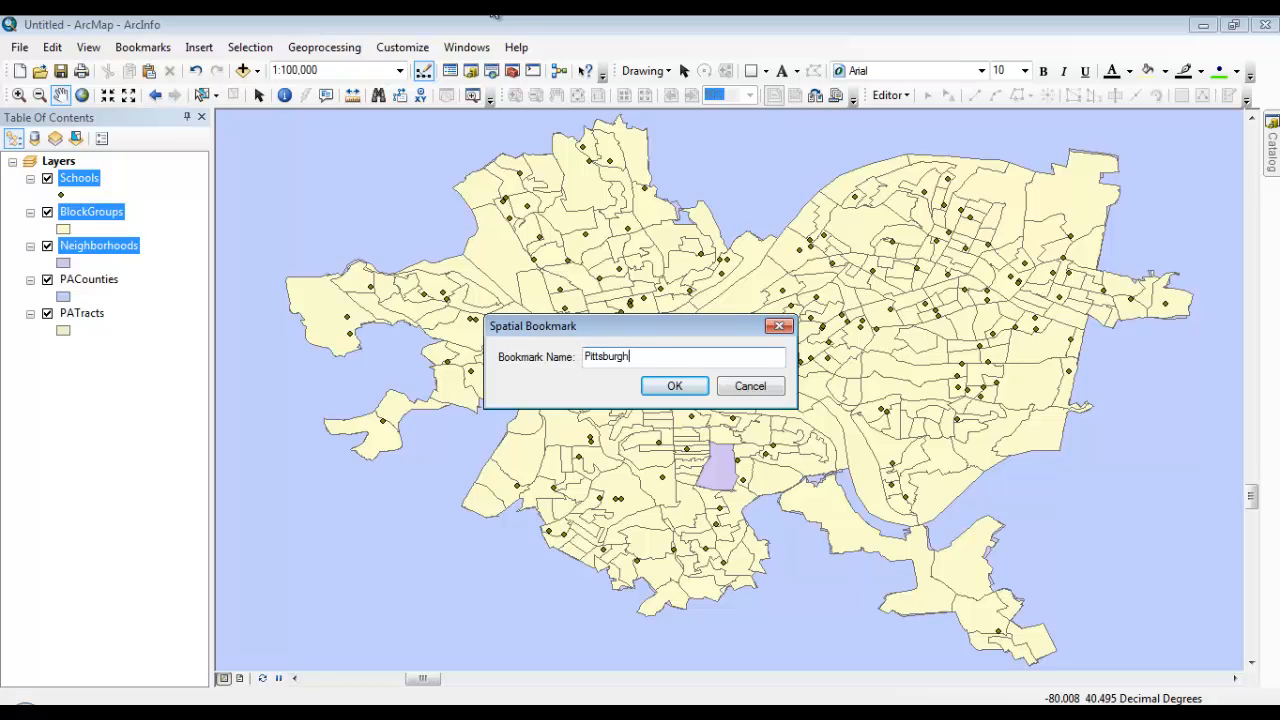
key("Return")
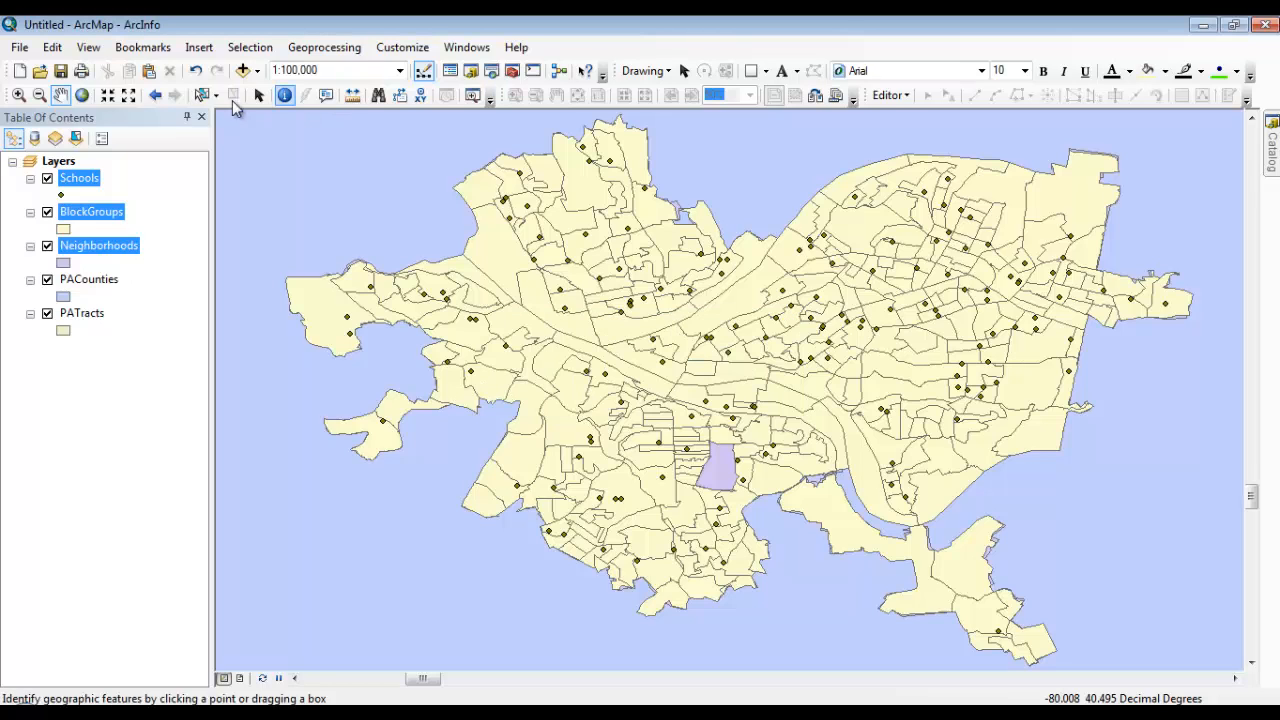
Return the map to its full extent and create two empty group layers in the Layers data frame
left_click(83, 96)
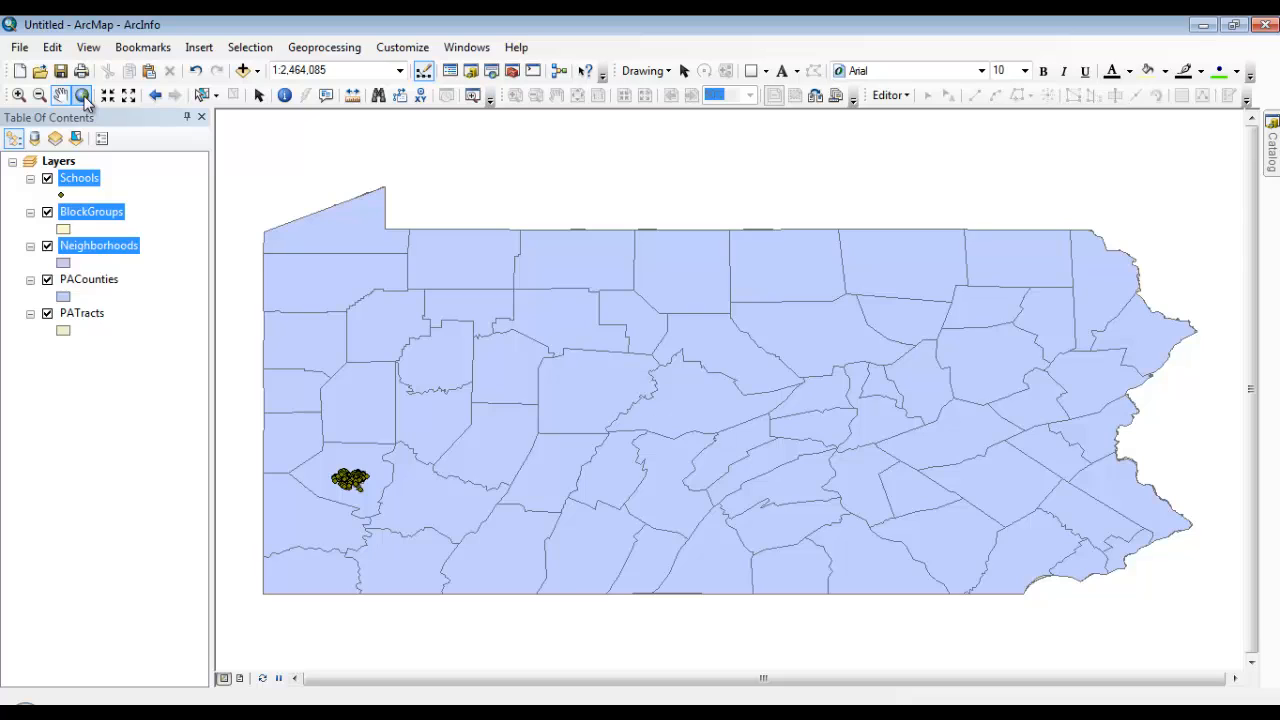
left_click(70, 162)
right_click(70, 163)
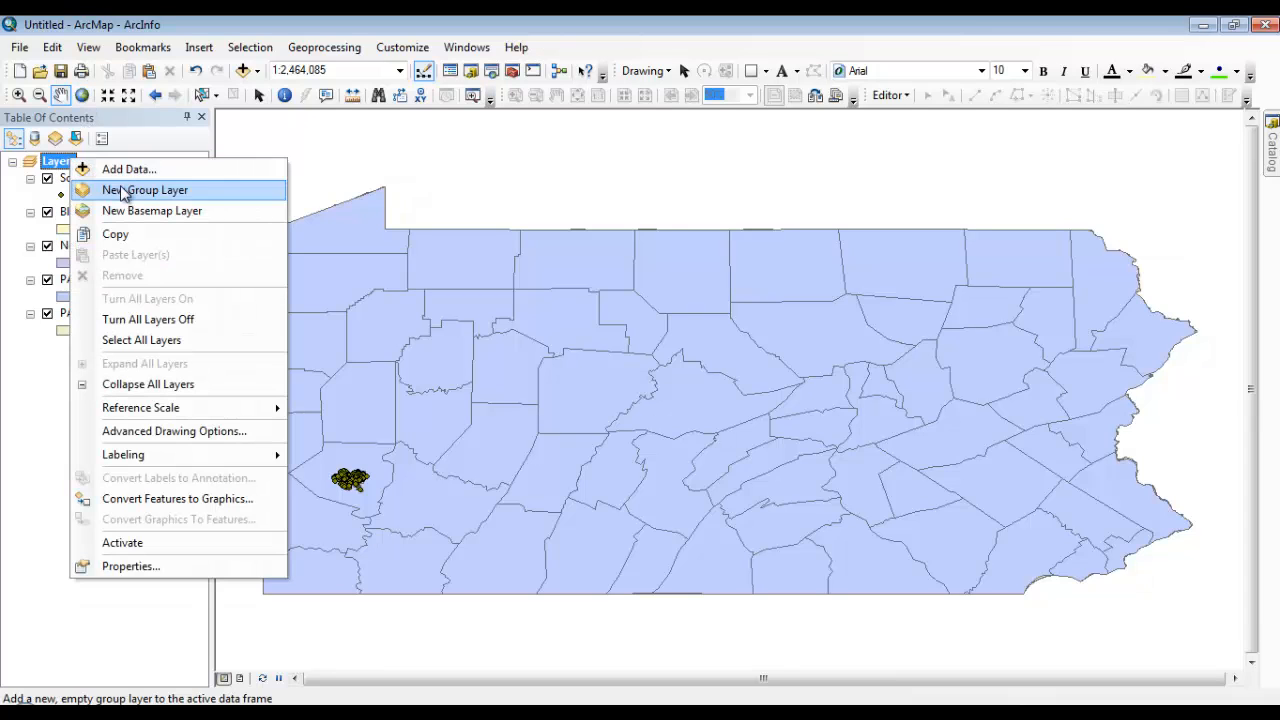
left_click(82, 189)
right_click(66, 162)
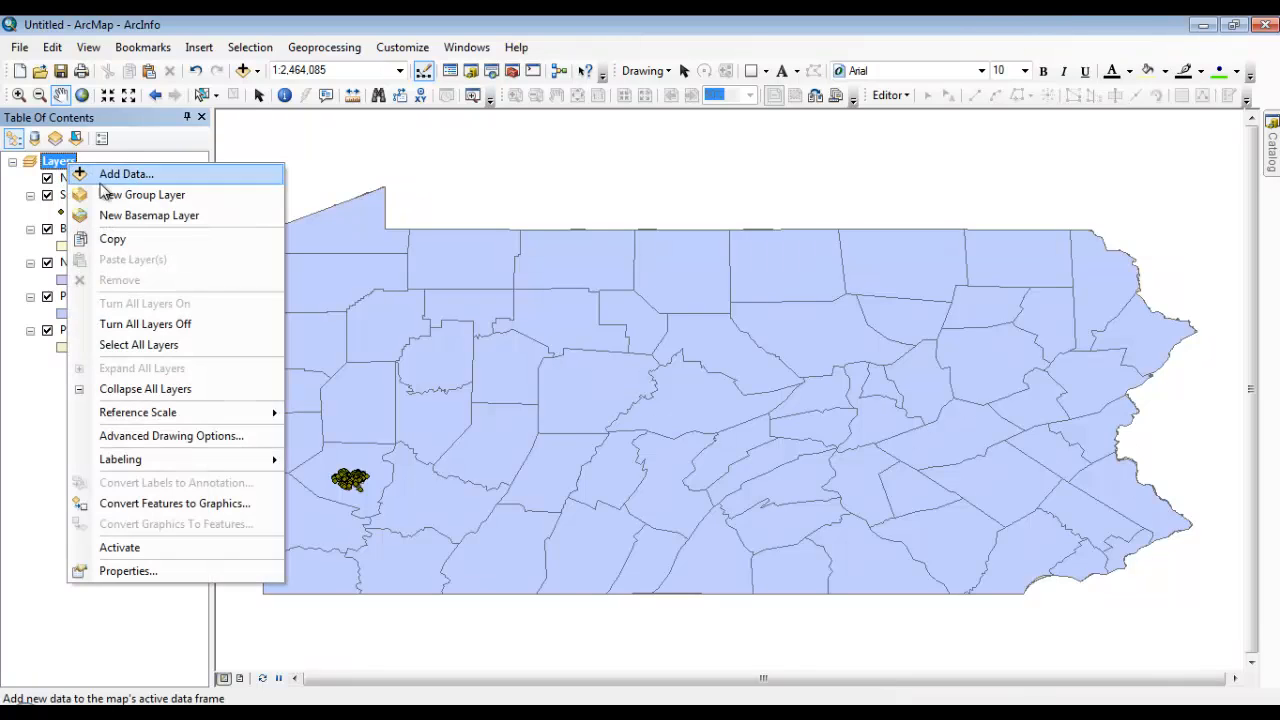
left_click(100, 191)
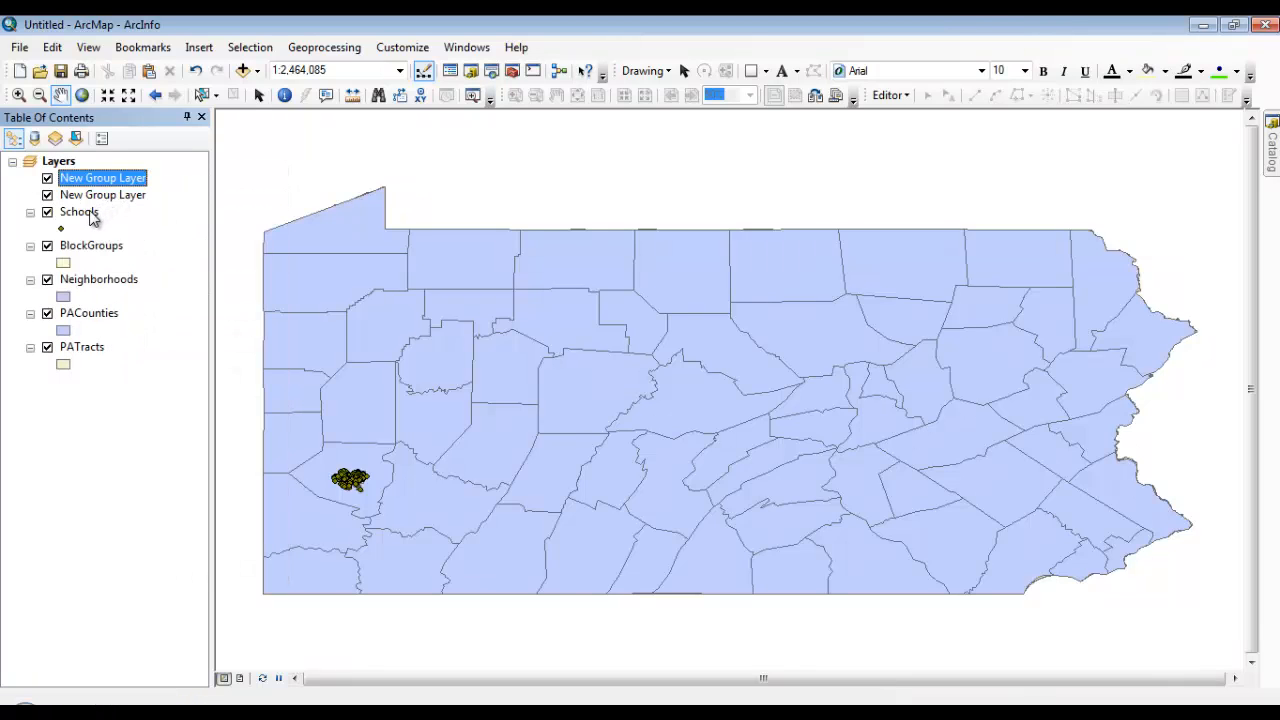
Move PACounties and PATracts into the first new group layer and rename that group PA
left_click(90, 213)
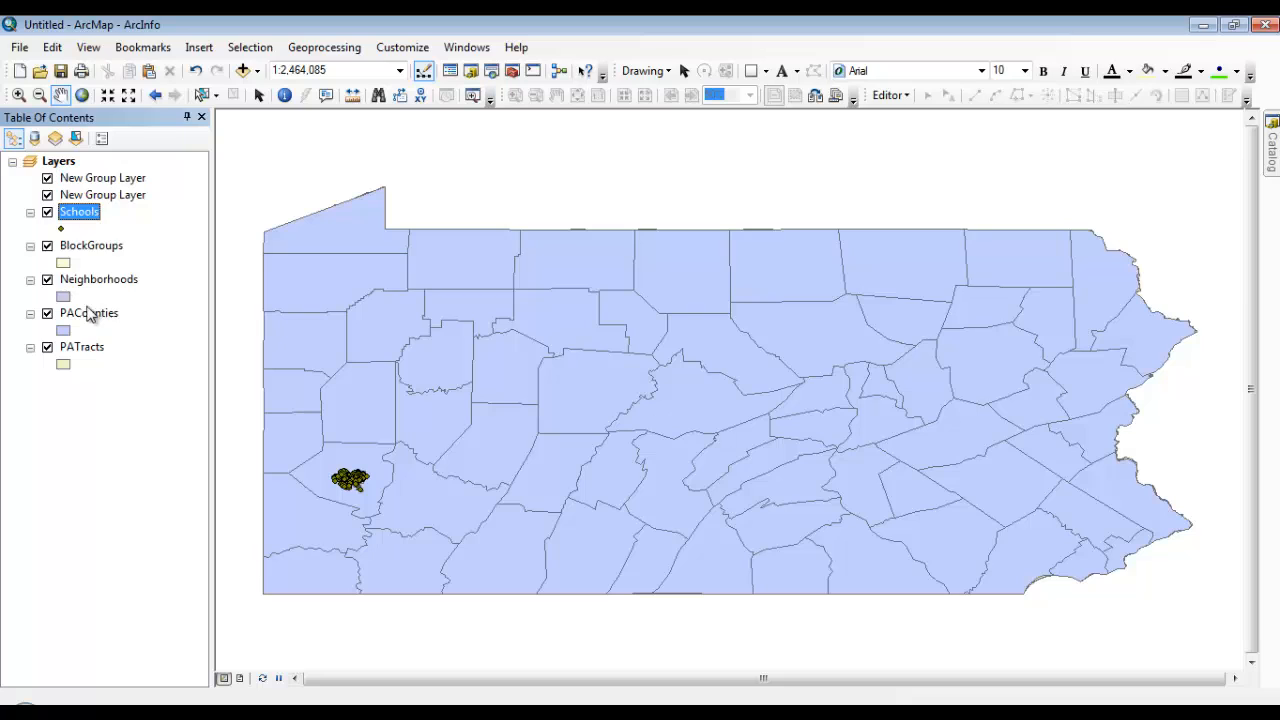
left_click_drag(88, 315, 124, 200)
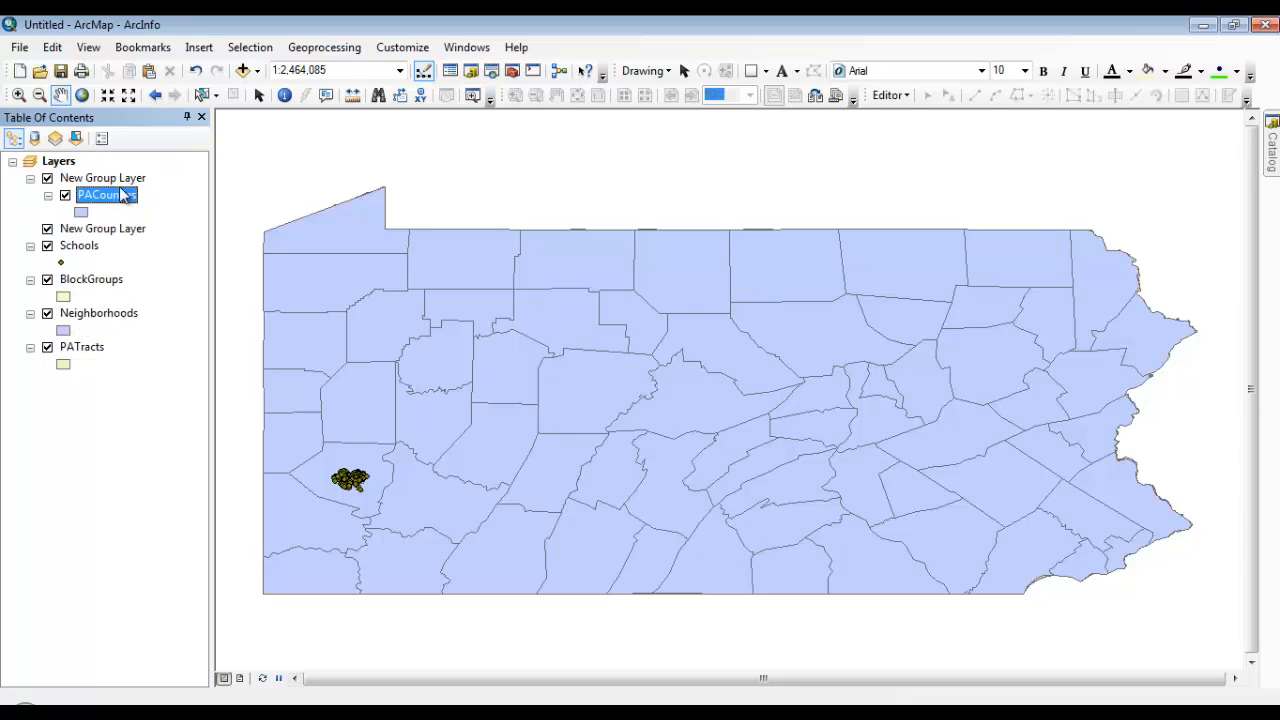
left_click_drag(88, 347, 117, 218)
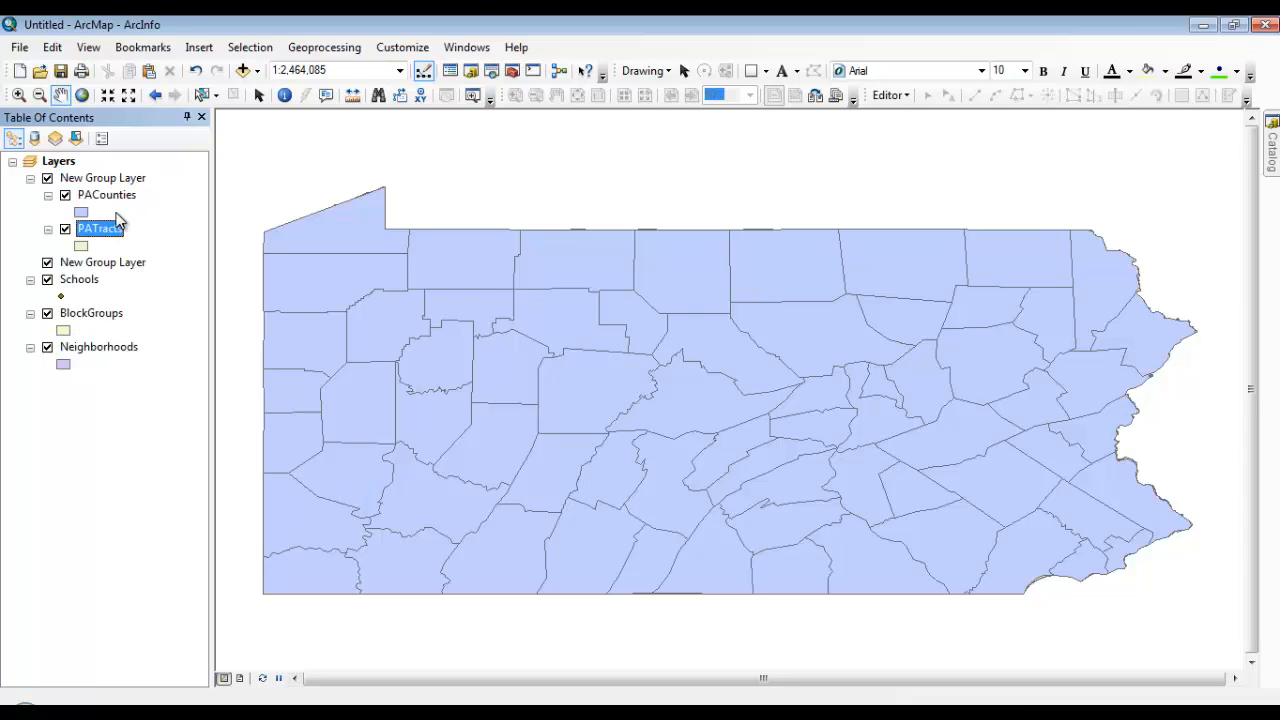
left_click(121, 179)
left_click(122, 180)
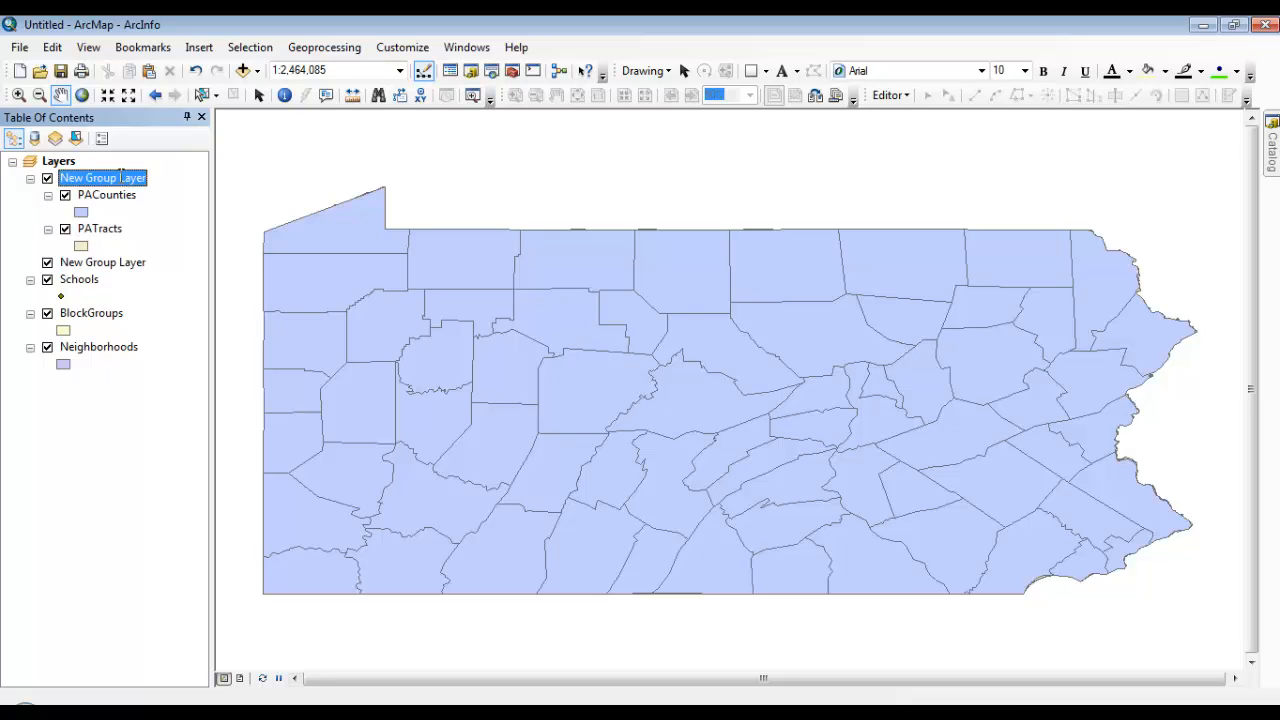
type("PA")
key("Return")
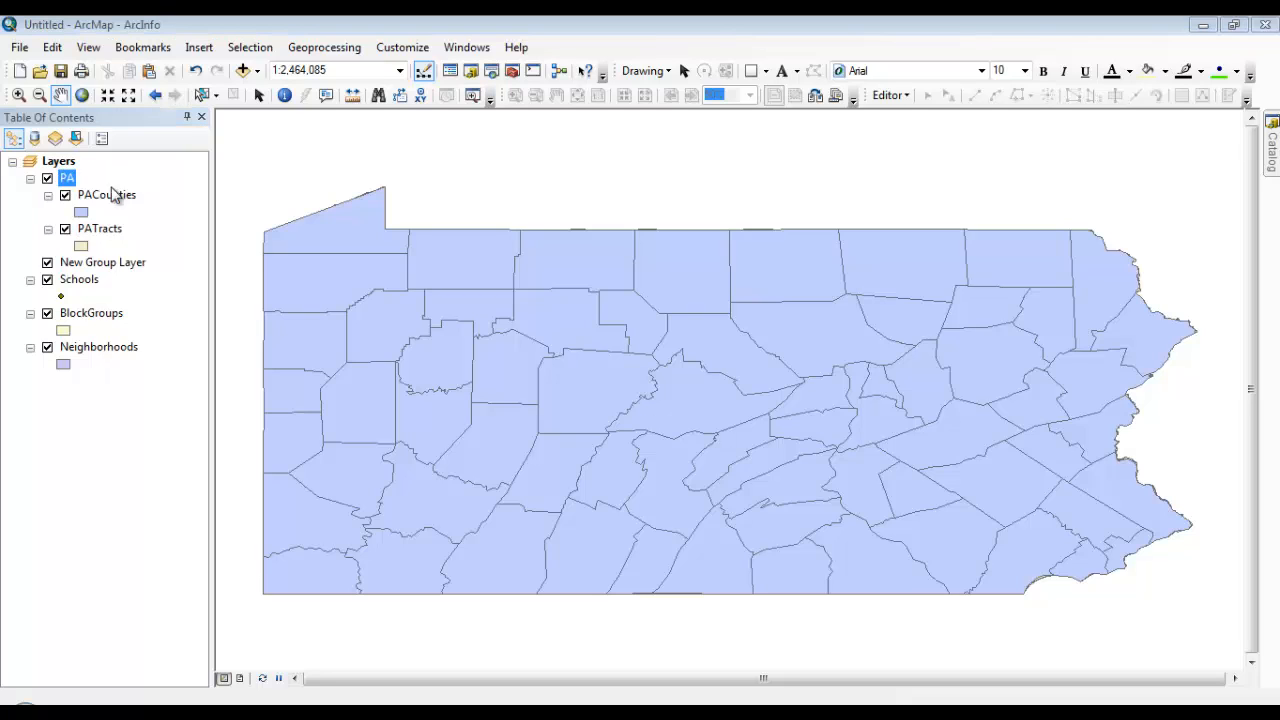
Move Schools, BlockGroups and Neighborhoods into the remaining new group layer and rename that group Pgh
left_click(88, 264)
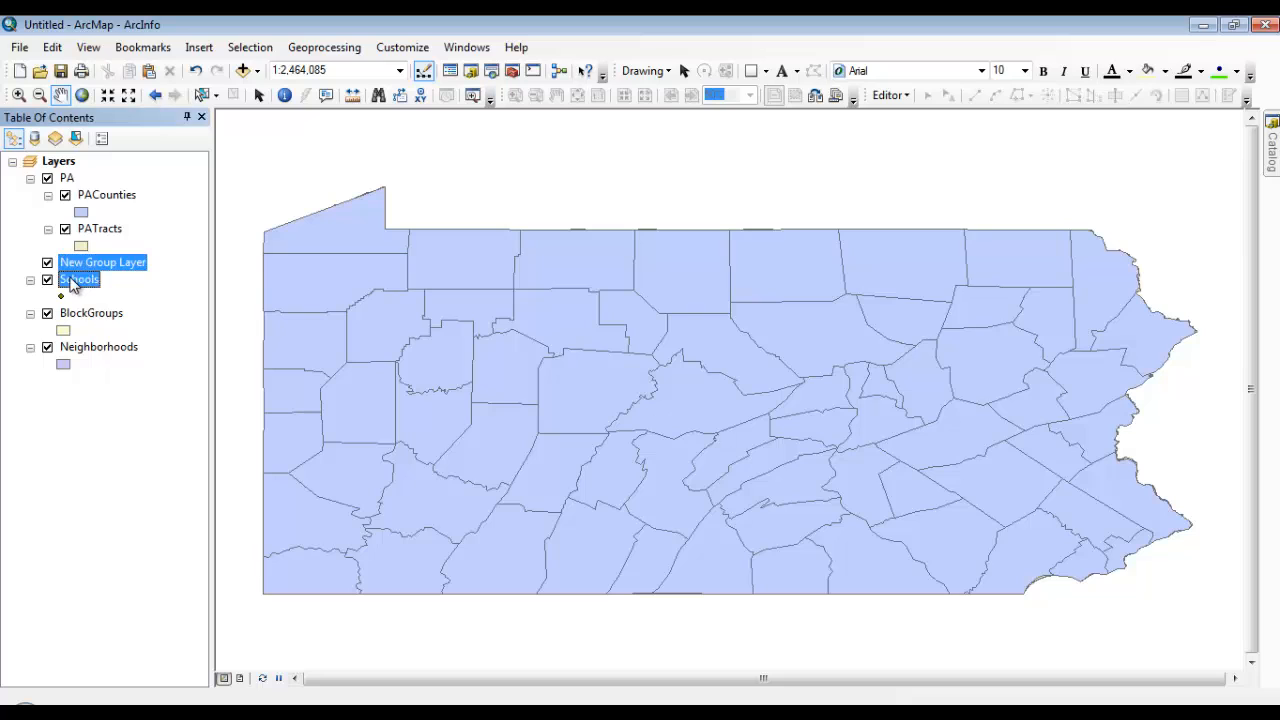
left_click_drag(80, 281, 86, 265)
left_click_drag(86, 316, 86, 302)
left_click_drag(88, 350, 106, 346)
left_click(106, 268)
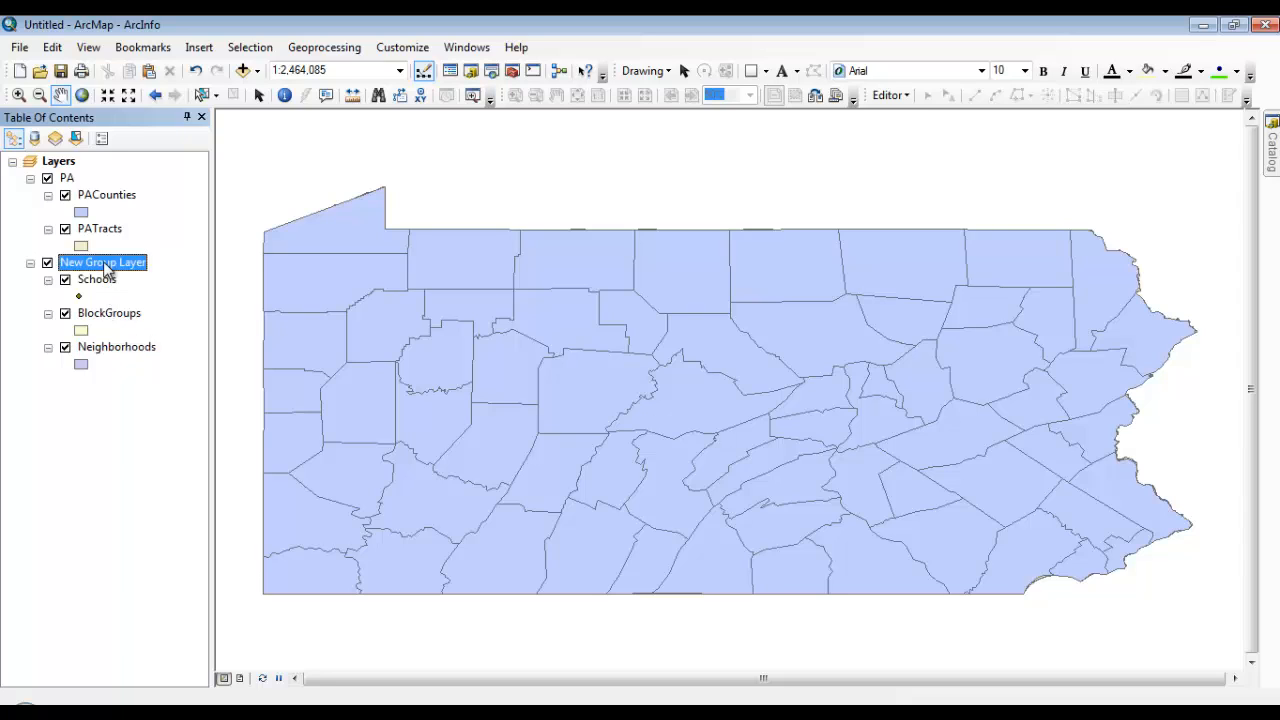
left_click(104, 264)
type("Pgh")
key("Return")
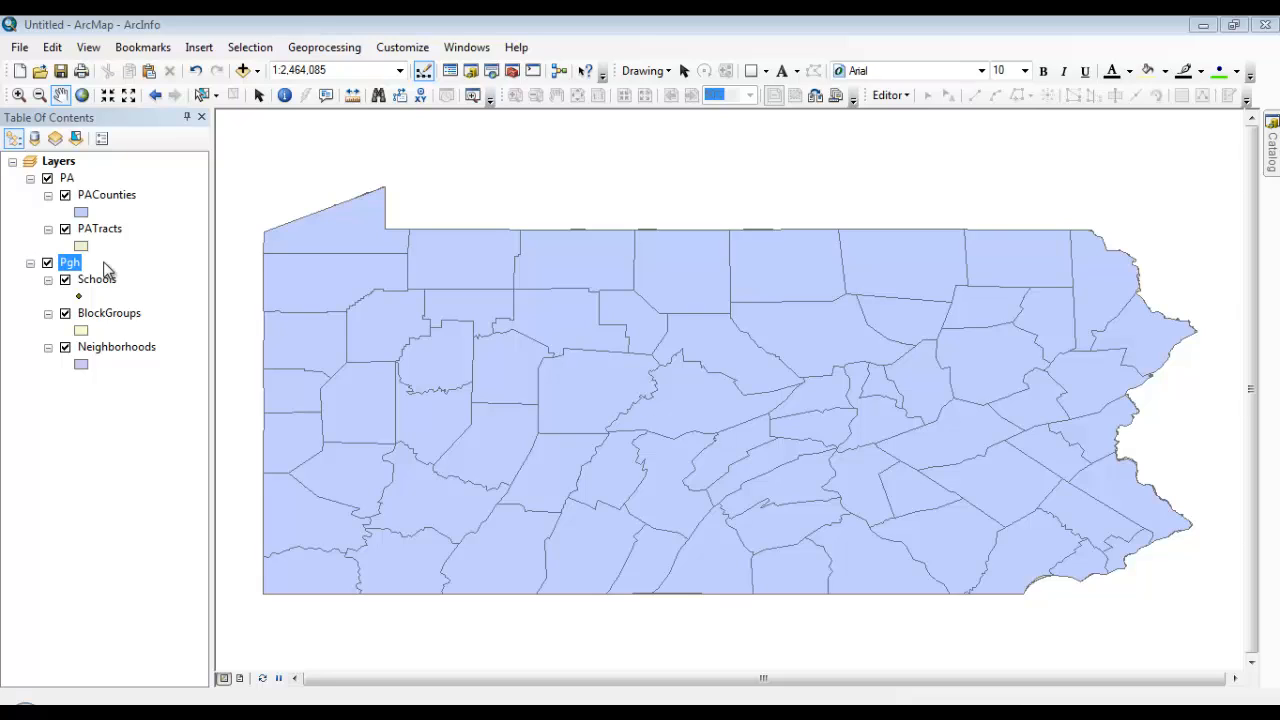
left_click(100, 282)
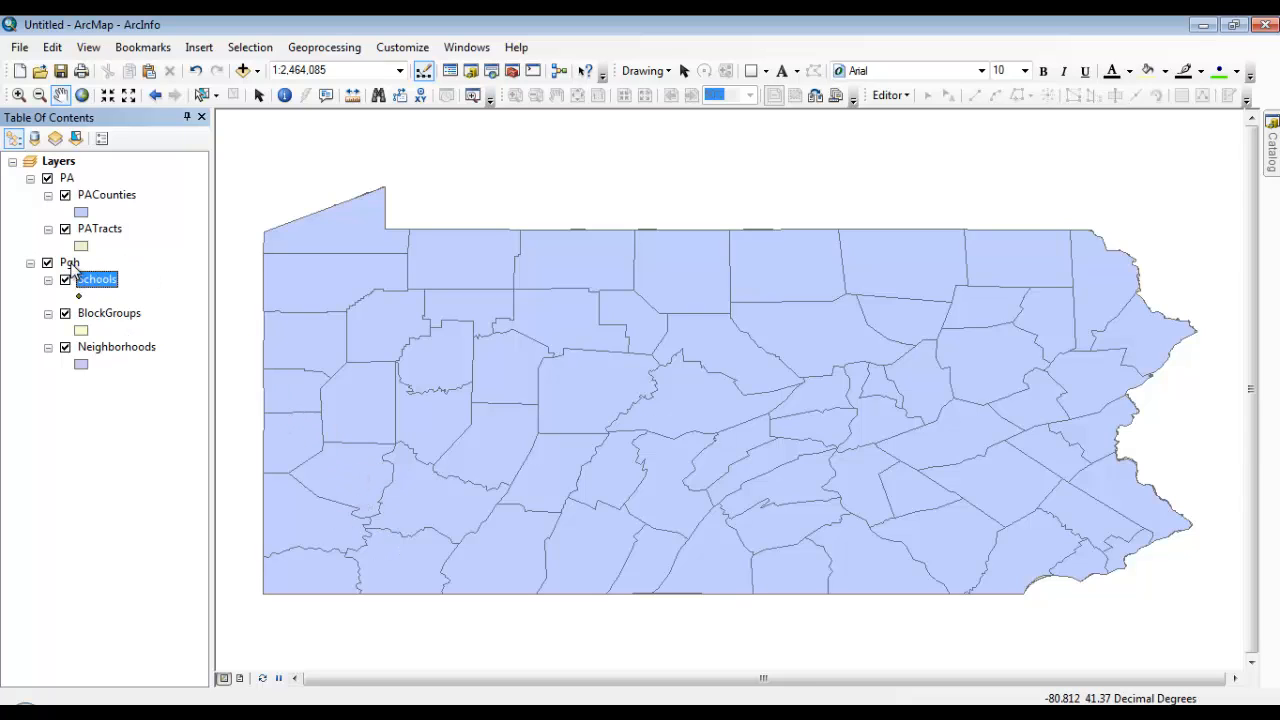
Move the Pgh group layer above the PA group layer in the drawing order
mouse_move(70, 266)
left_mouse_down()
mouse_move(65, 152)
mouse_move(70, 175)
left_mouse_up()
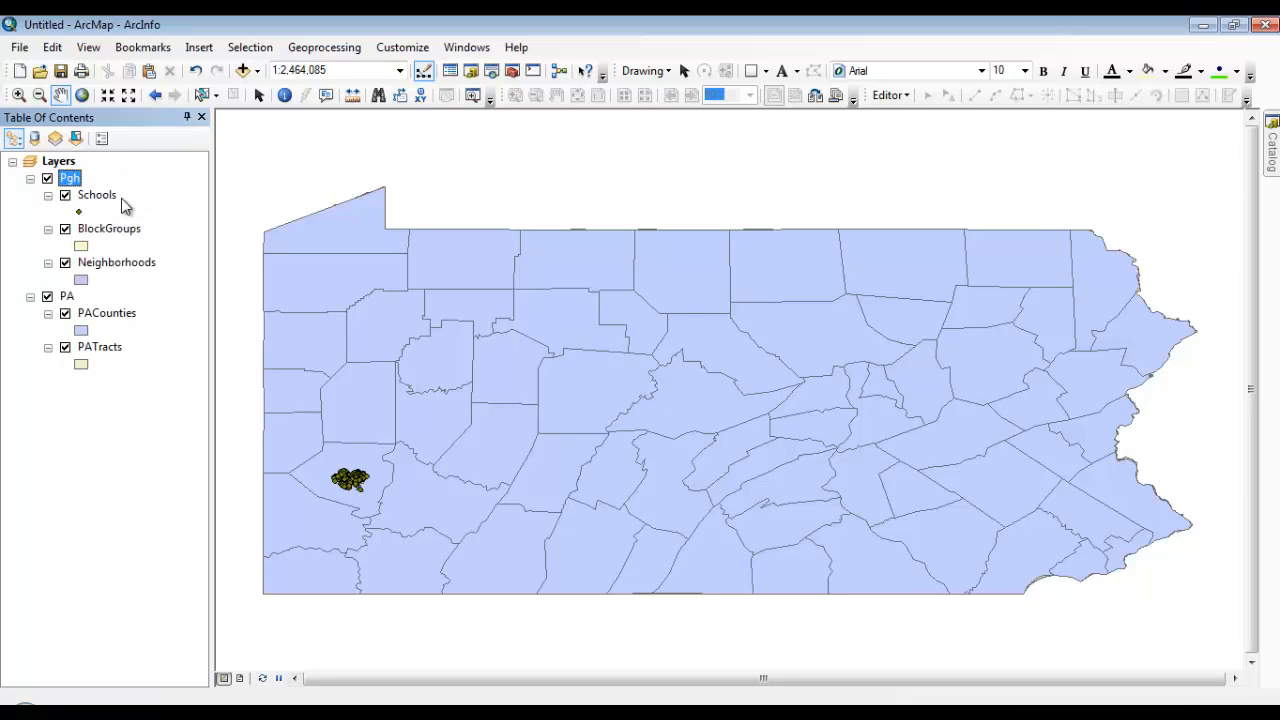
double_click(67, 297)
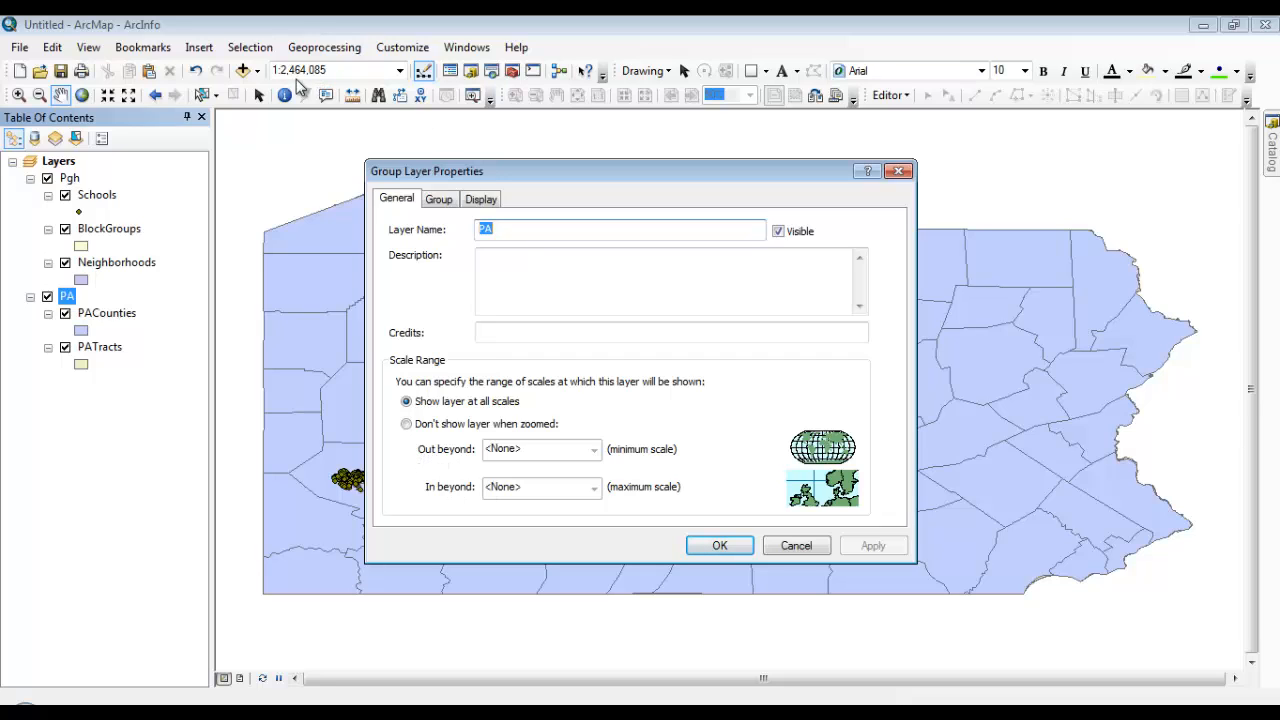
left_click(897, 171)
Set the PA group layer's scale range so it is not shown when zoomed in beyond 1:1,000,000
left_click(128, 95)
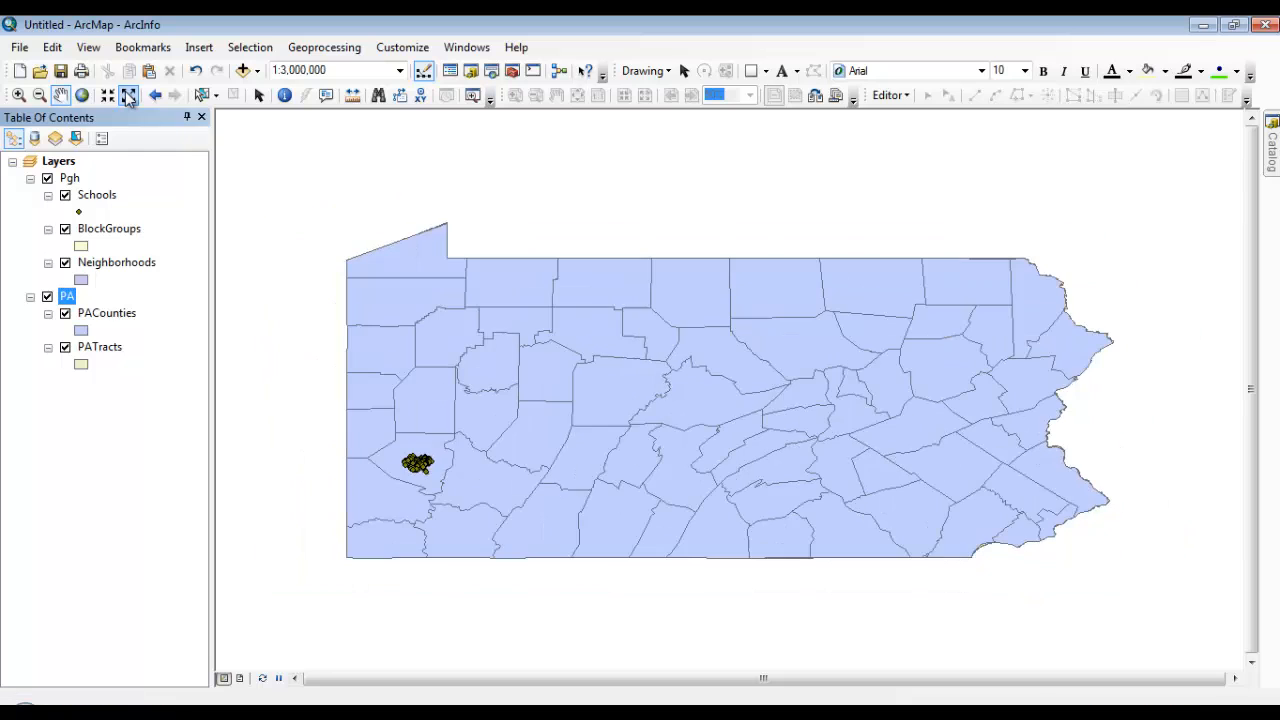
left_click(107, 95)
left_click(107, 95)
left_click(107, 95)
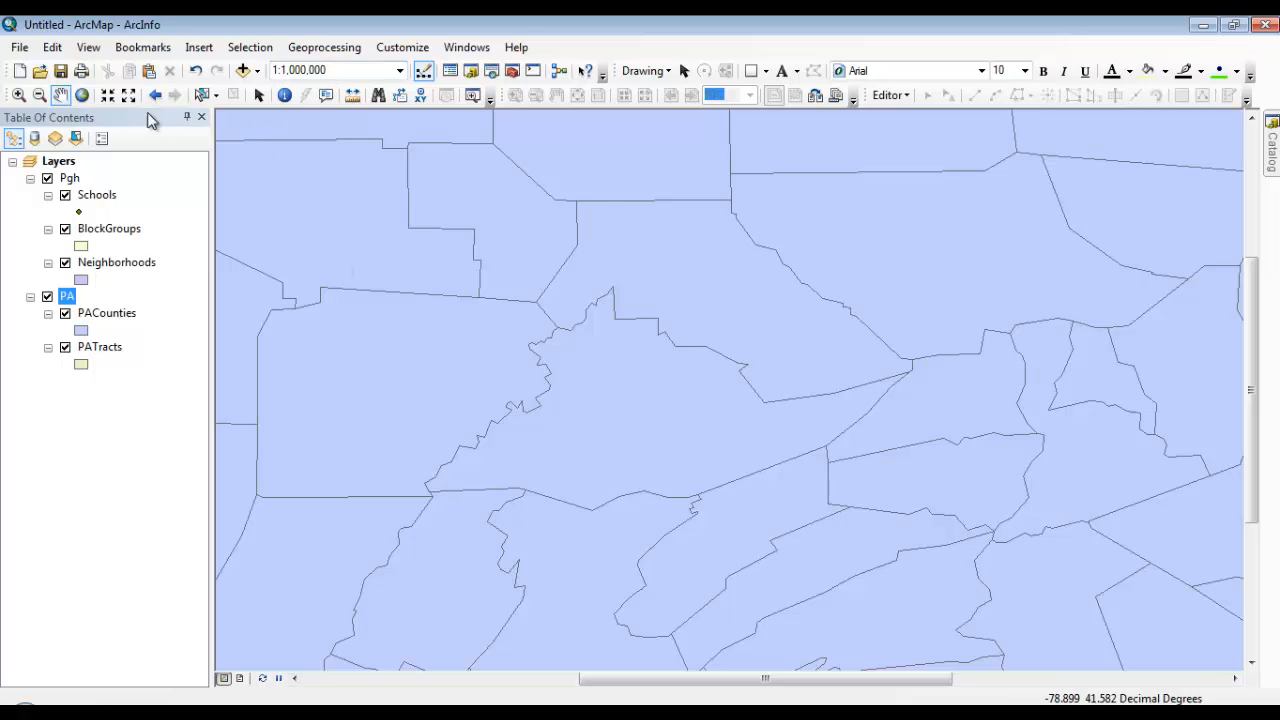
left_click(85, 96)
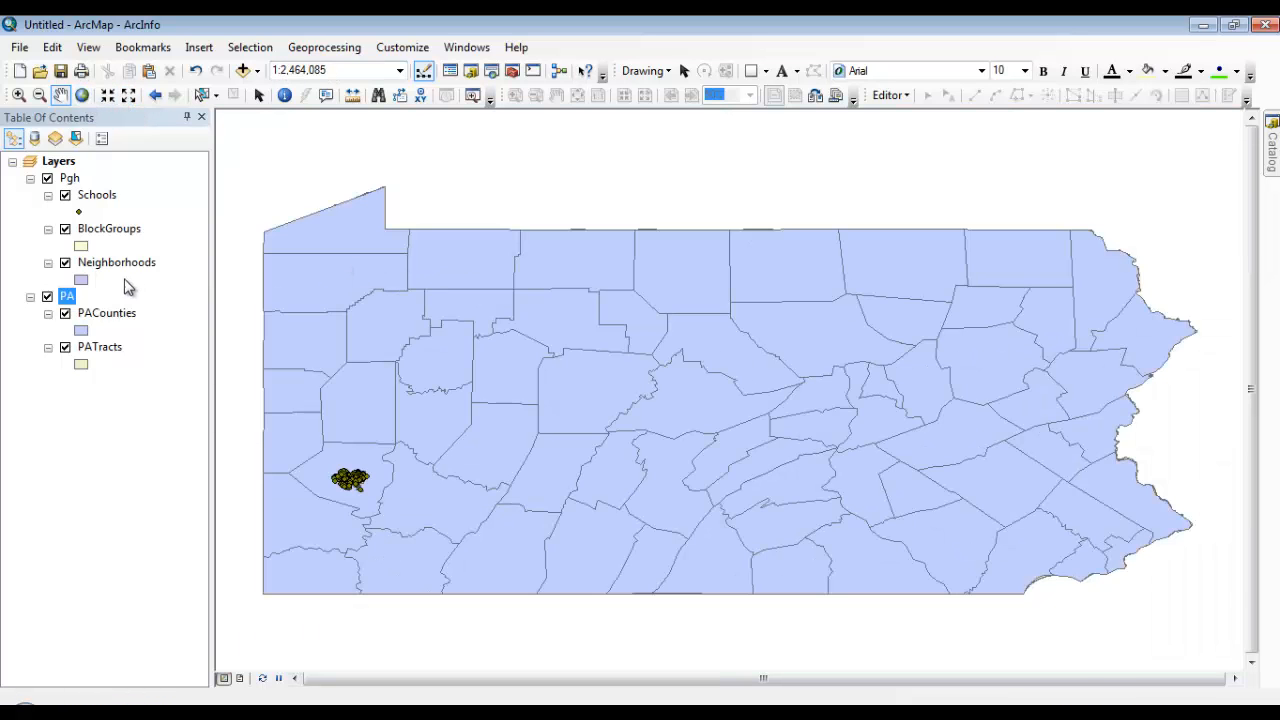
double_click(66, 296)
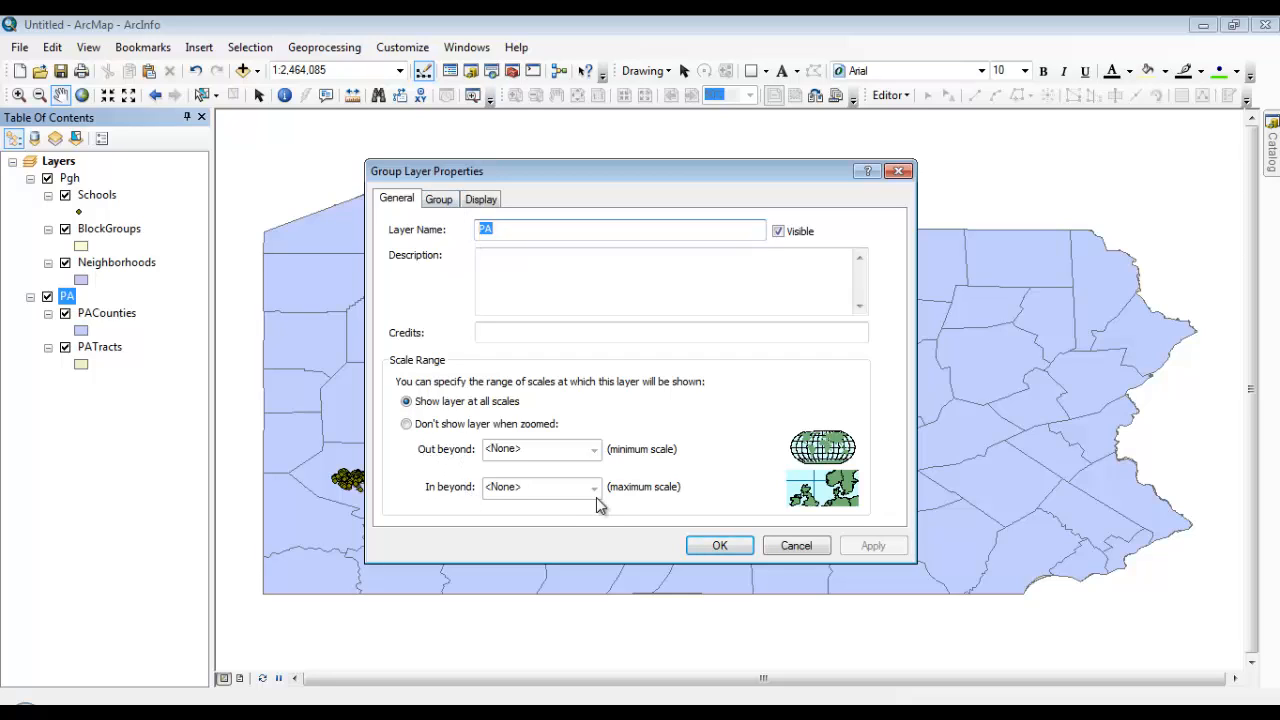
left_click(406, 424)
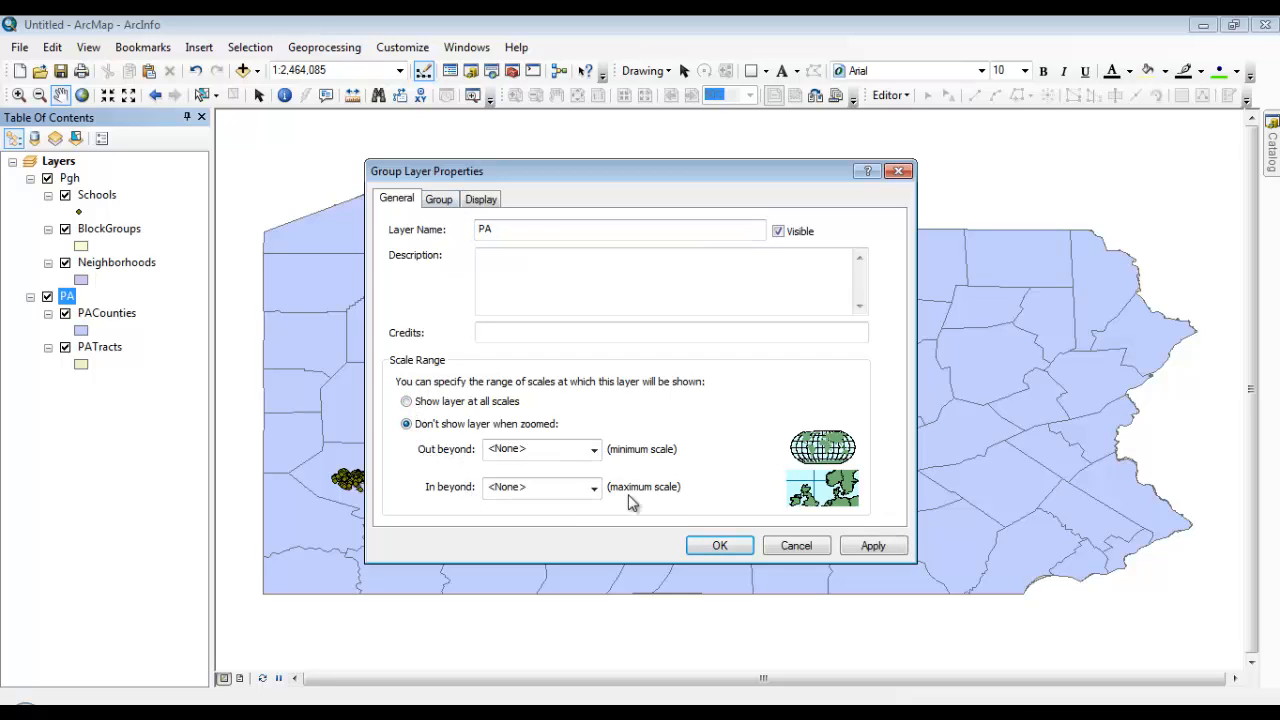
left_click(595, 488)
left_click(595, 488)
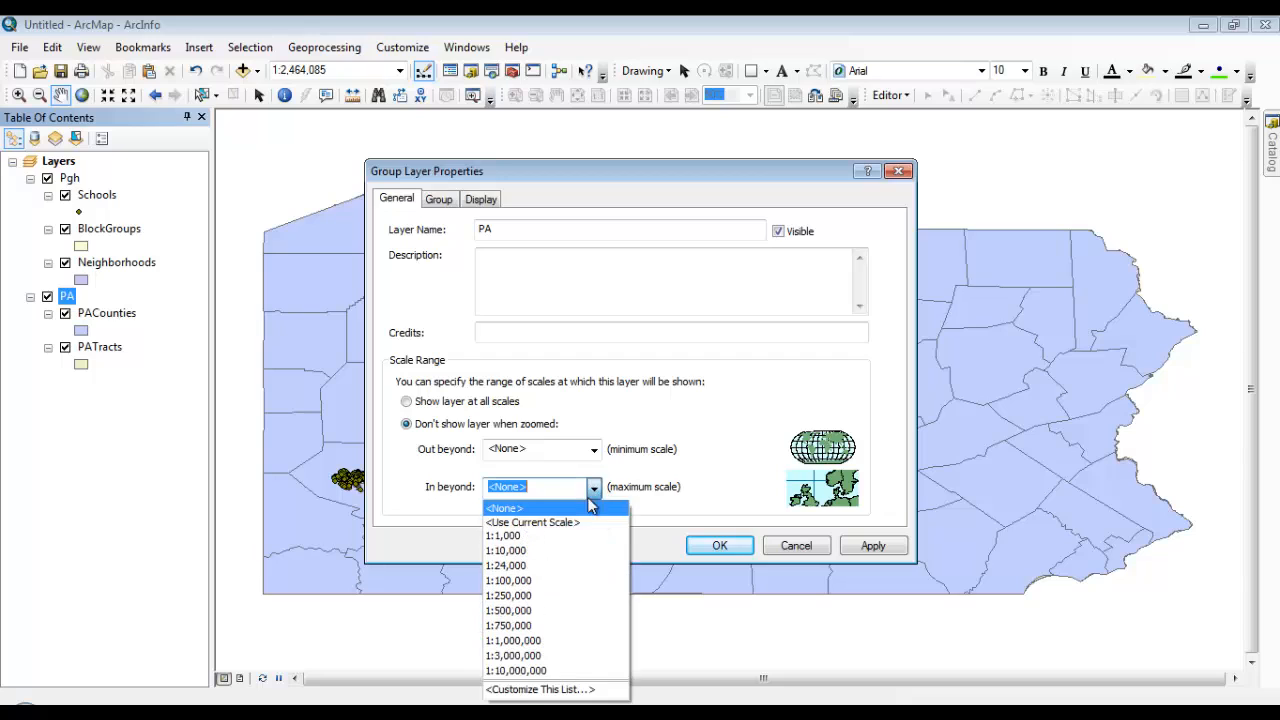
left_click(568, 641)
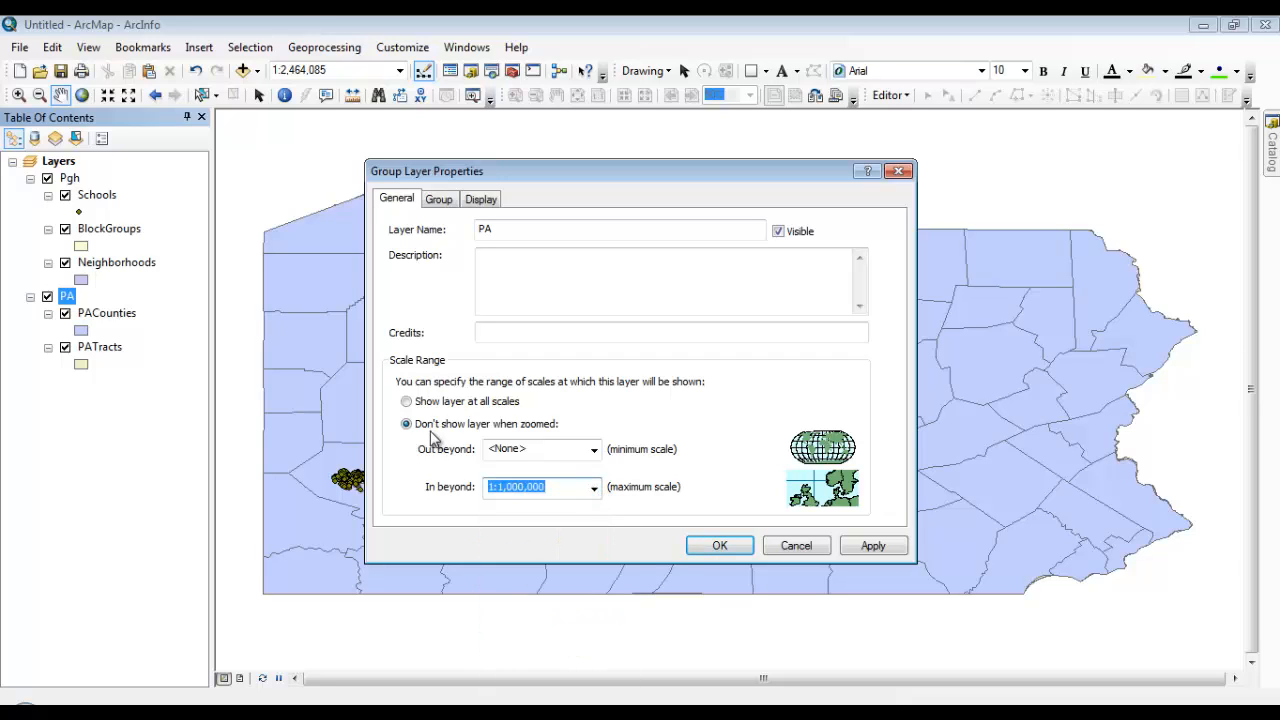
left_click(733, 550)
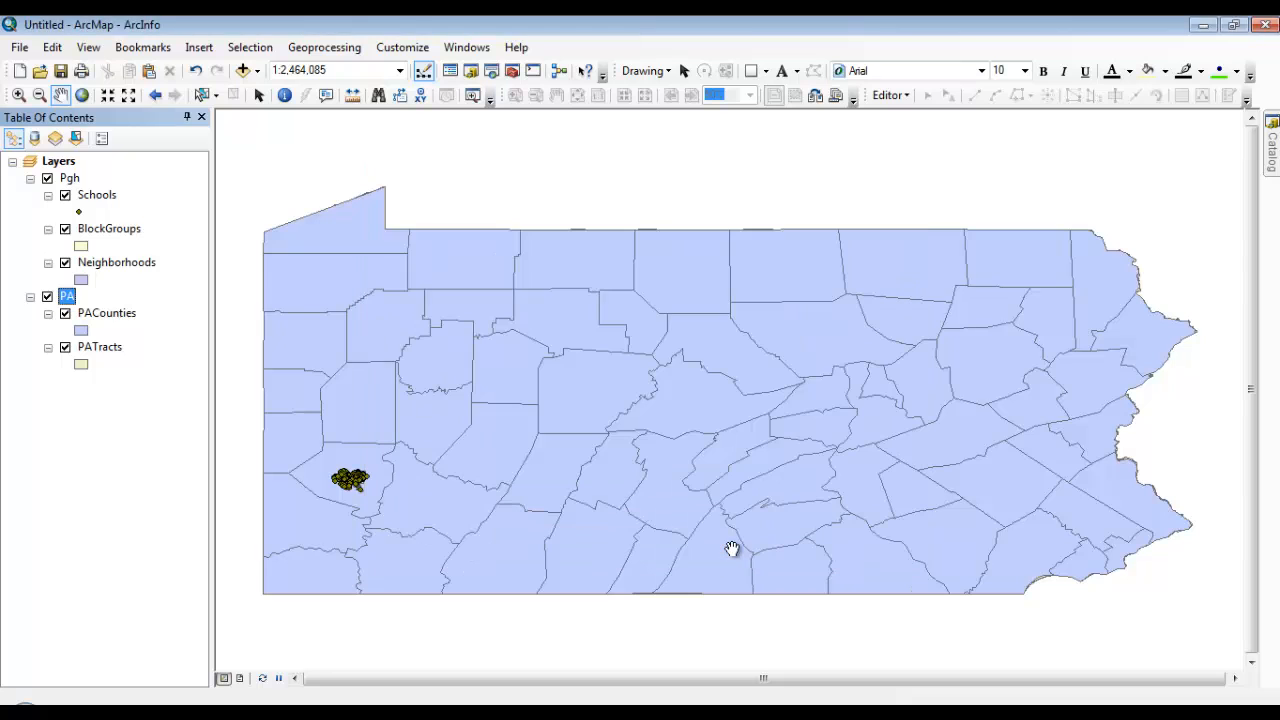
Check the PA group layer's visibility at scales on both sides of 1:1,000,000, ending at the full extent
left_click(128, 96)
left_click(107, 96)
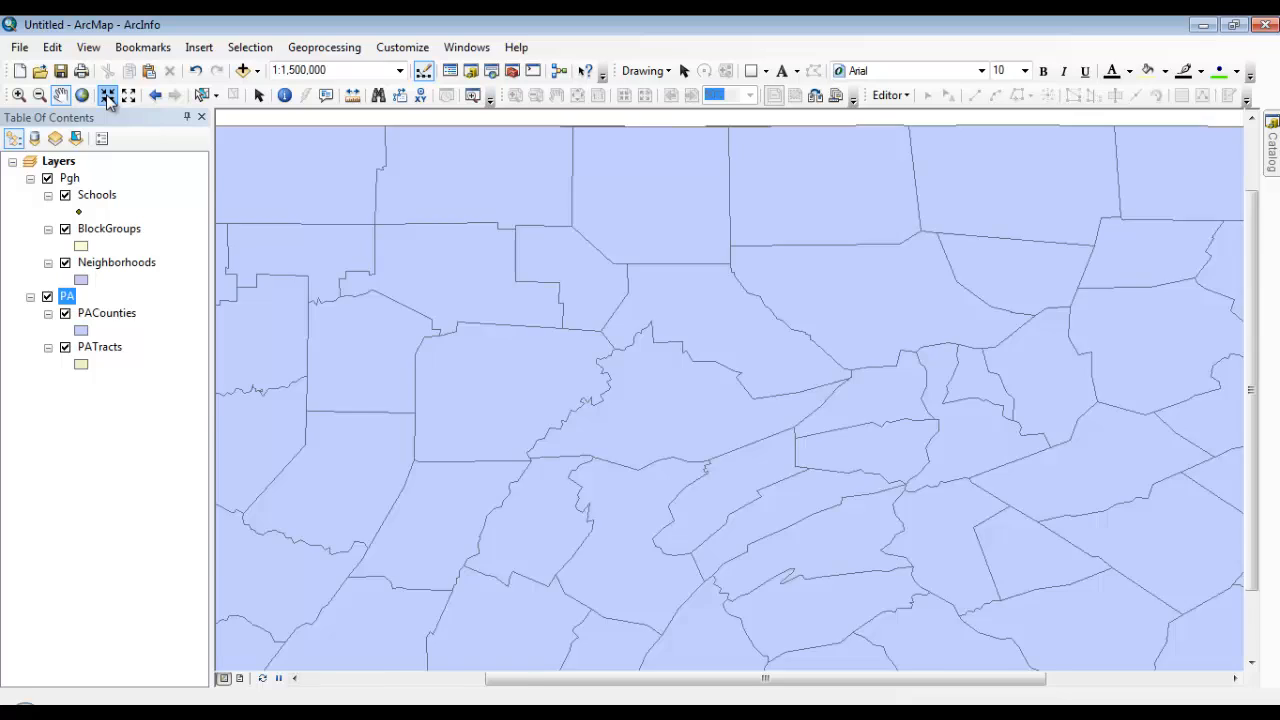
left_click(107, 96)
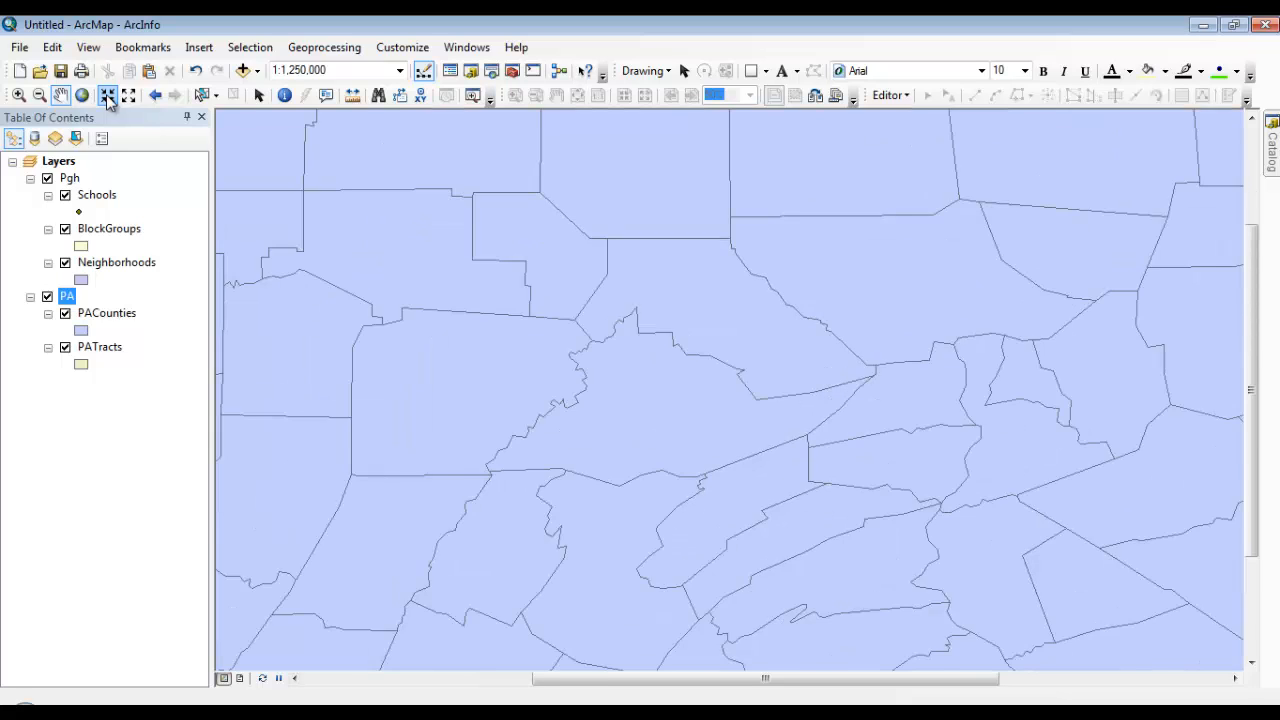
left_click(107, 96)
left_click(107, 96)
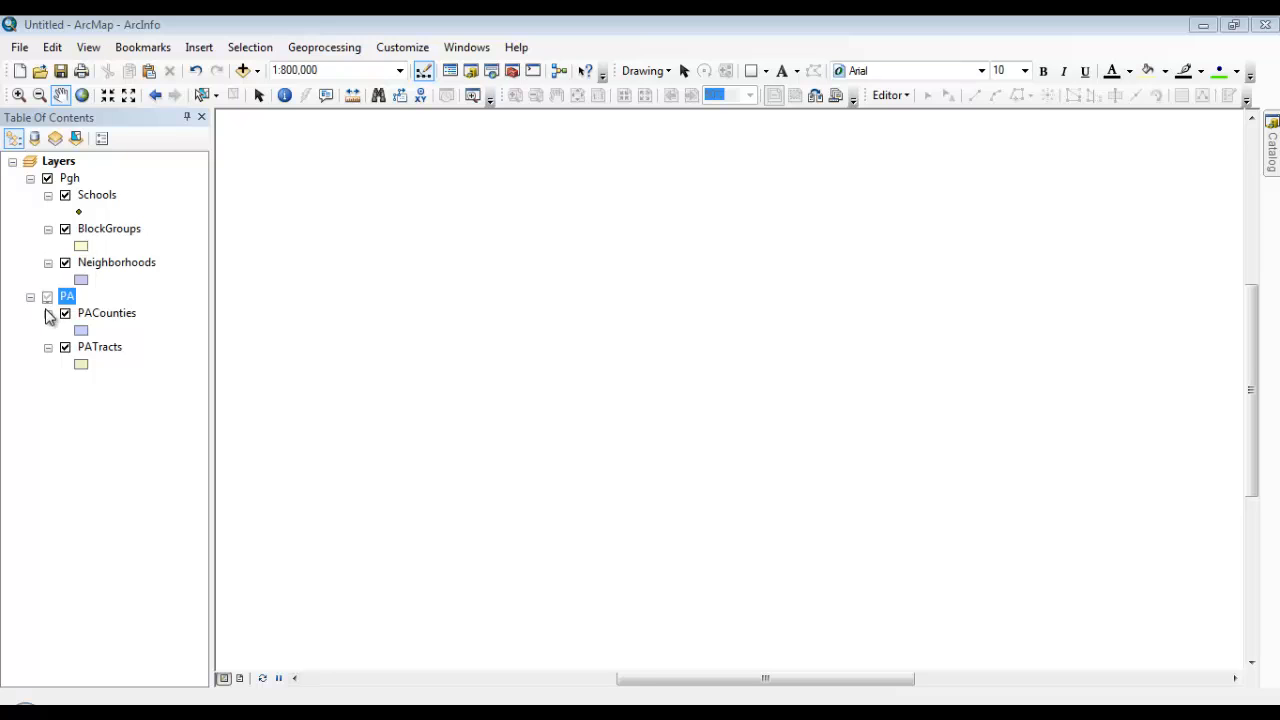
left_click(82, 95)
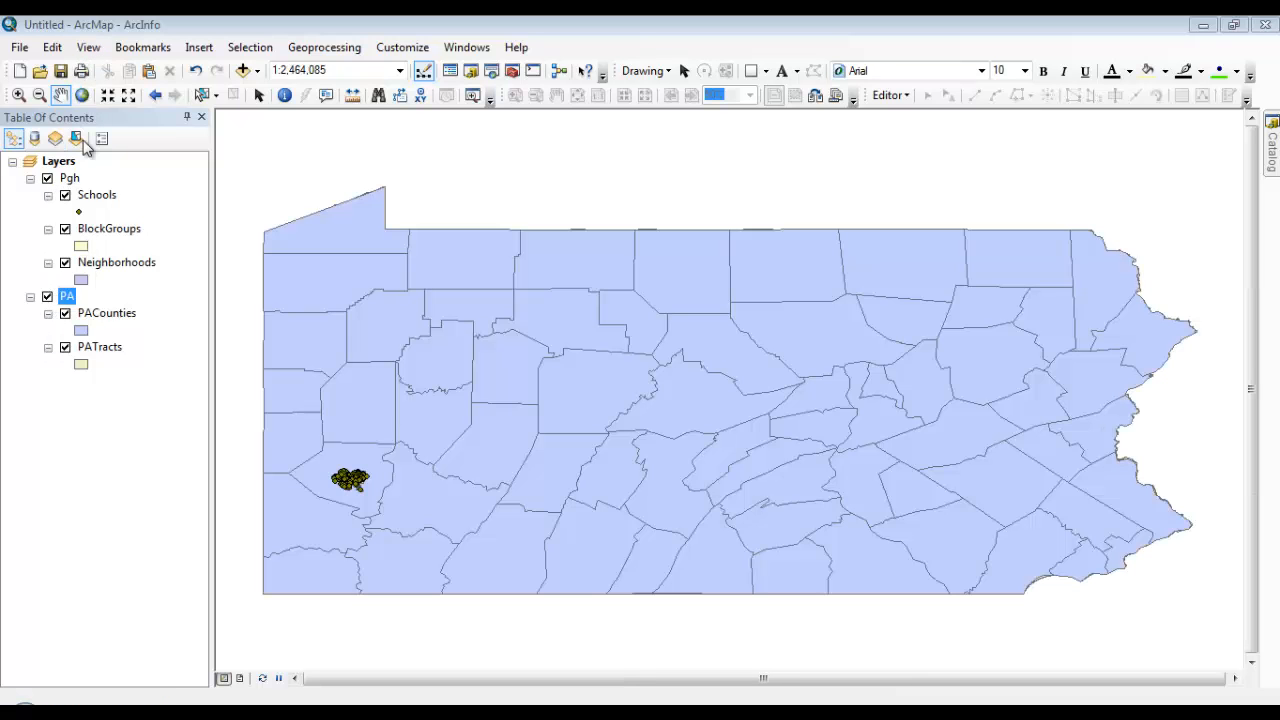
Examine which group layers draw from the Pittsburgh bookmark out to 1:800,000, ending at the full extent
left_click(152, 49)
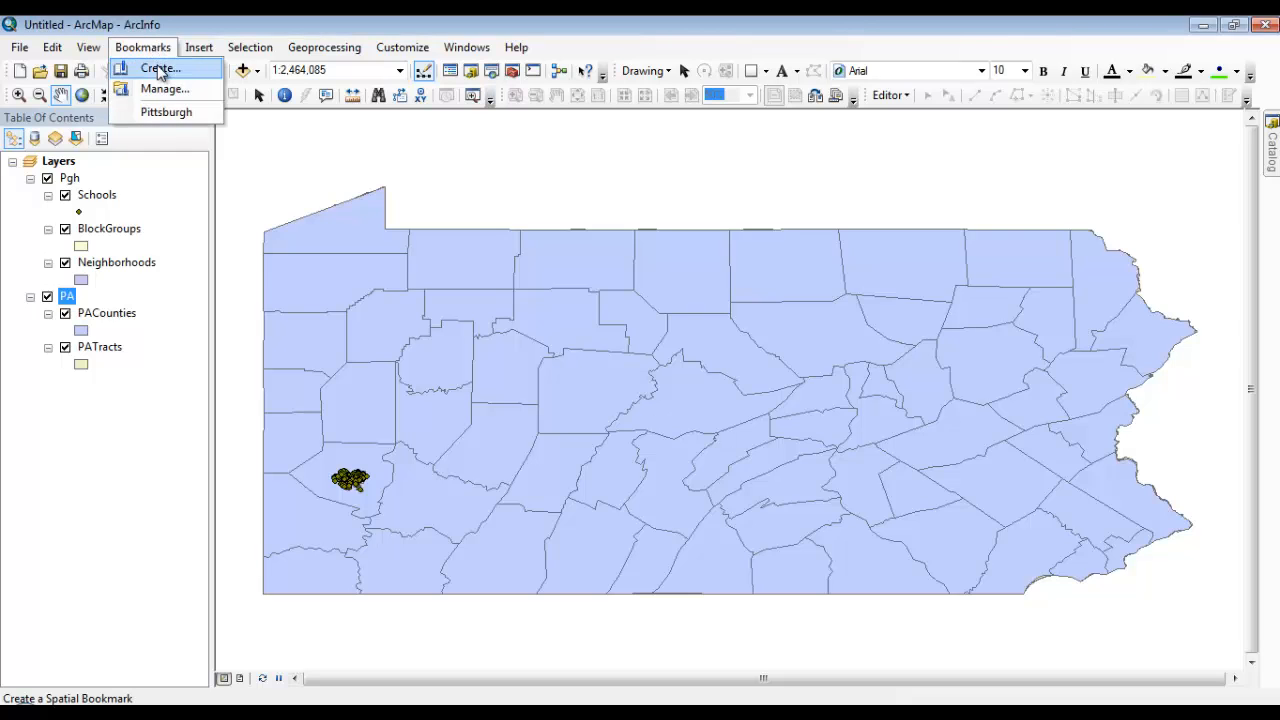
left_click(166, 112)
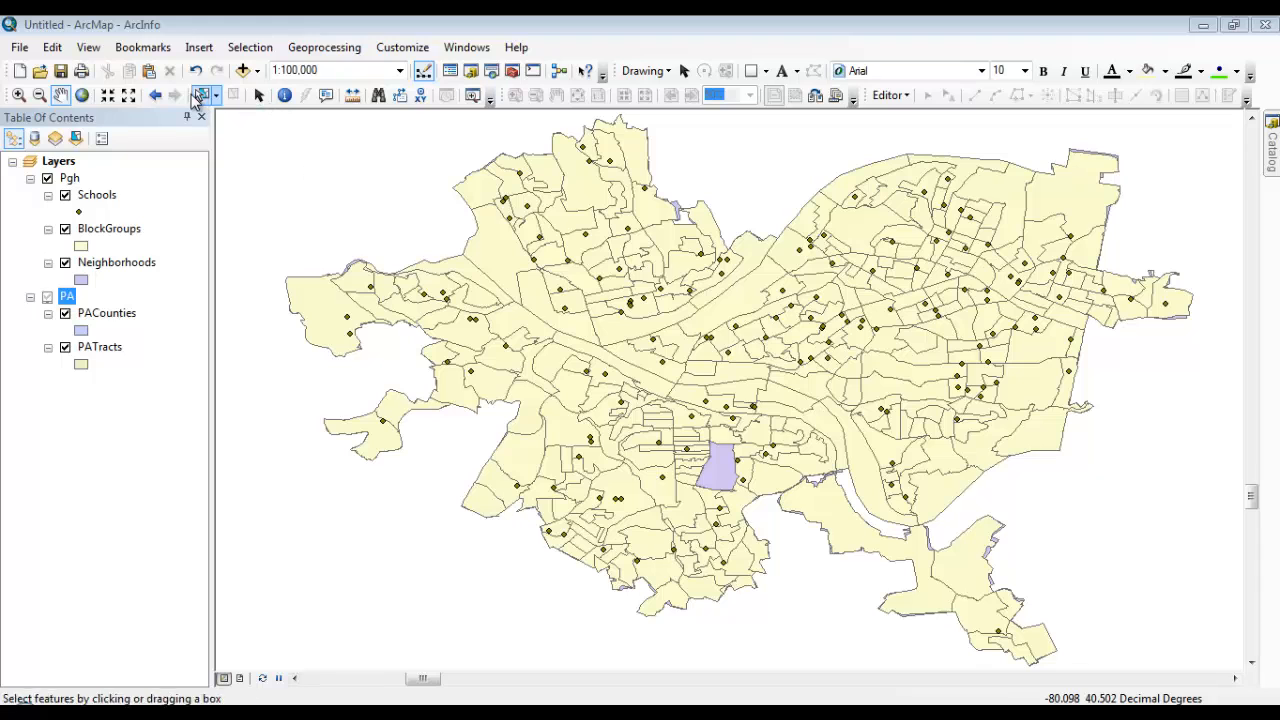
left_click(130, 98)
left_click(131, 98)
left_click(131, 98)
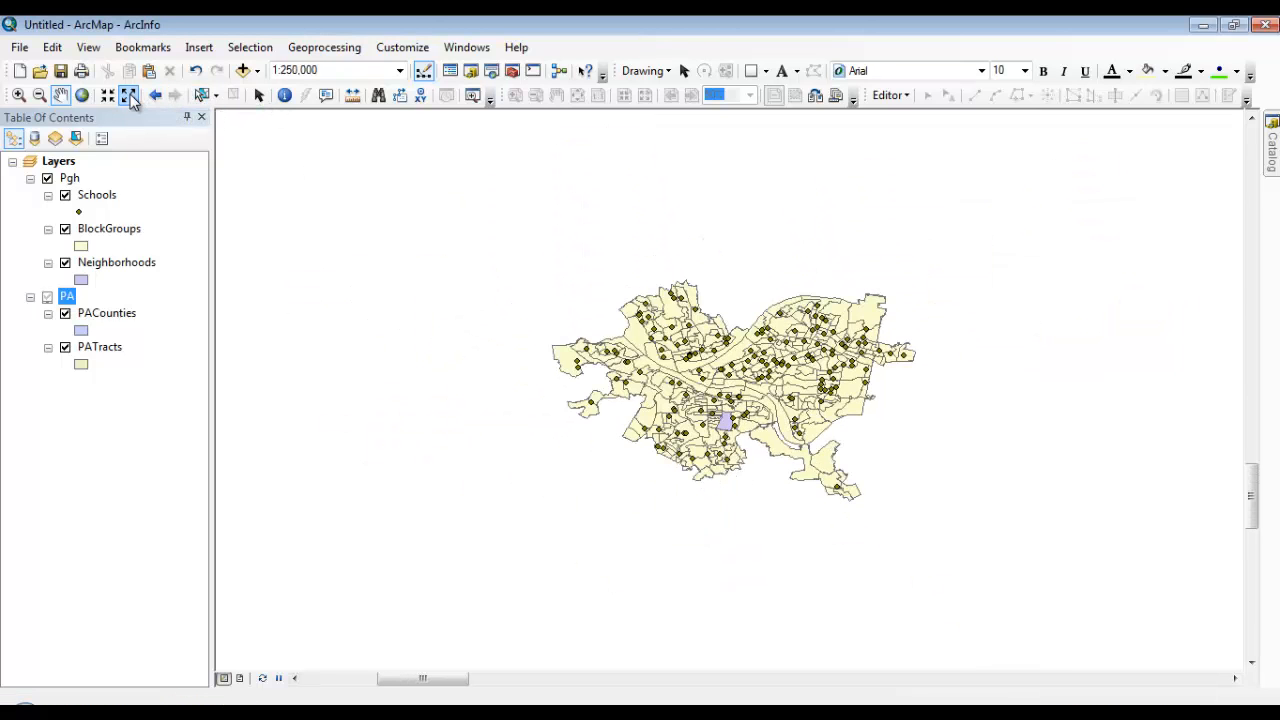
left_click(132, 98)
left_click(132, 98)
left_click(132, 98)
left_click(132, 98)
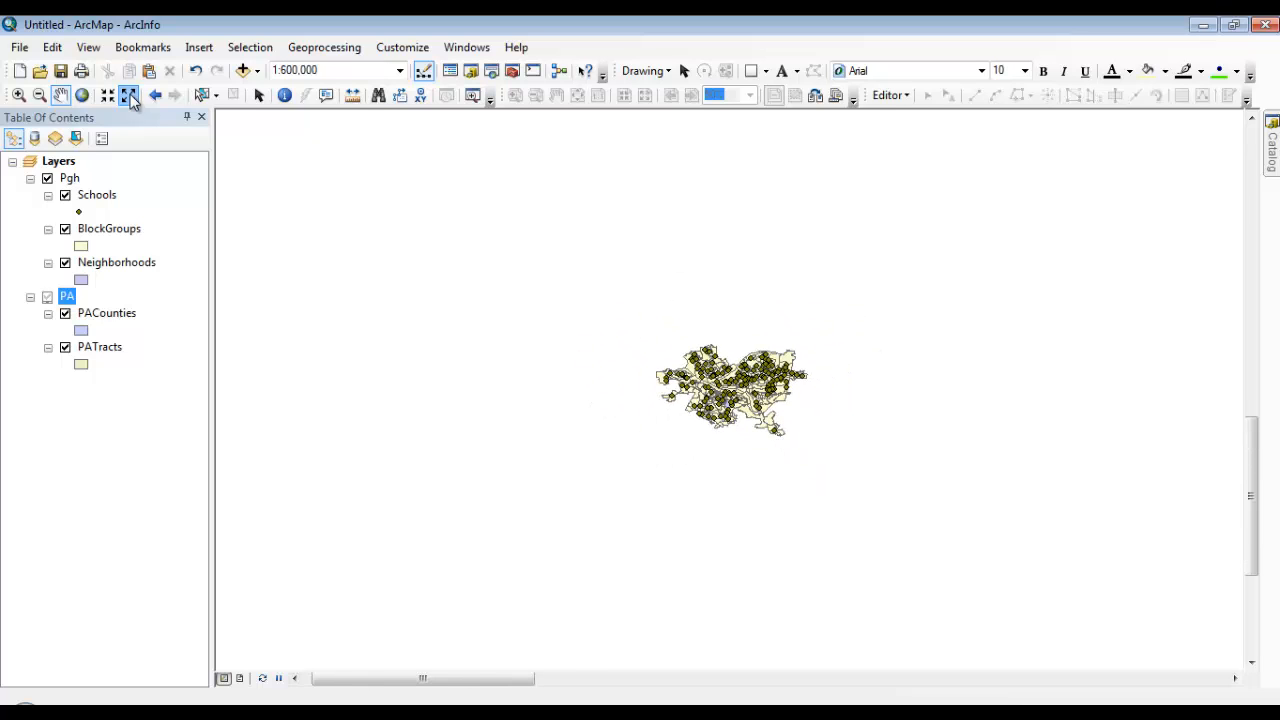
left_click(132, 98)
left_click(132, 98)
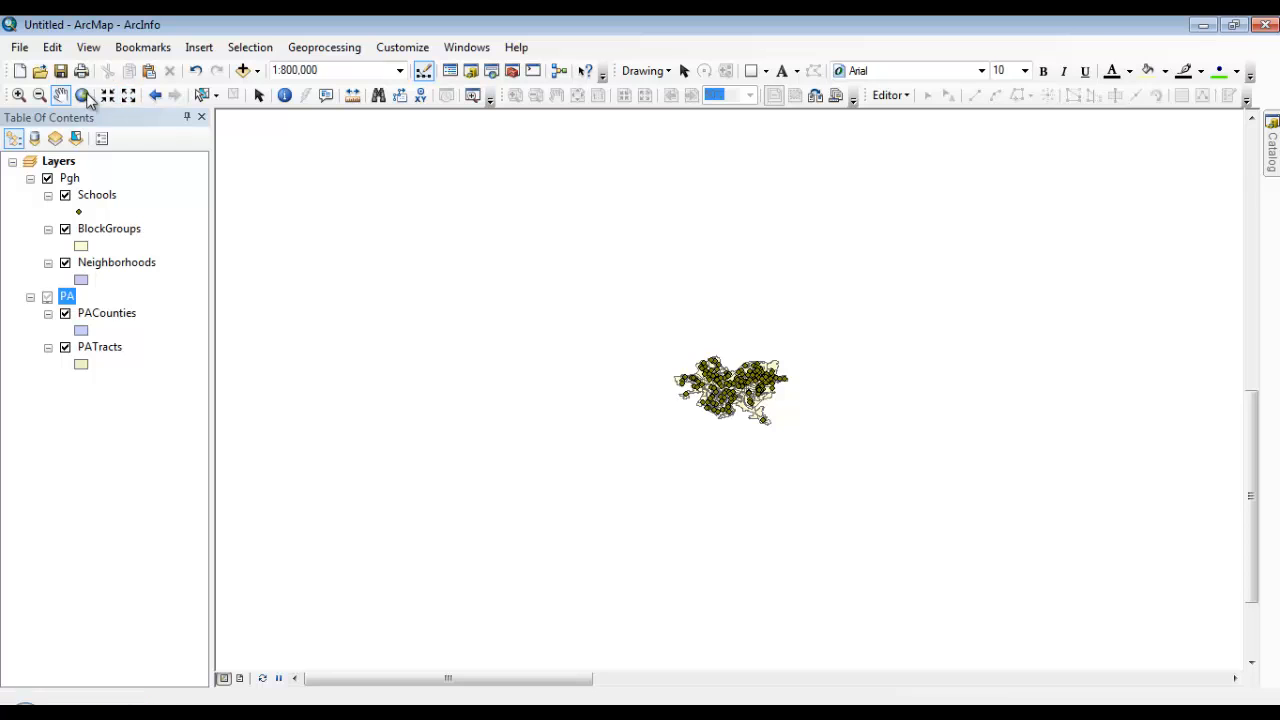
left_click(83, 95)
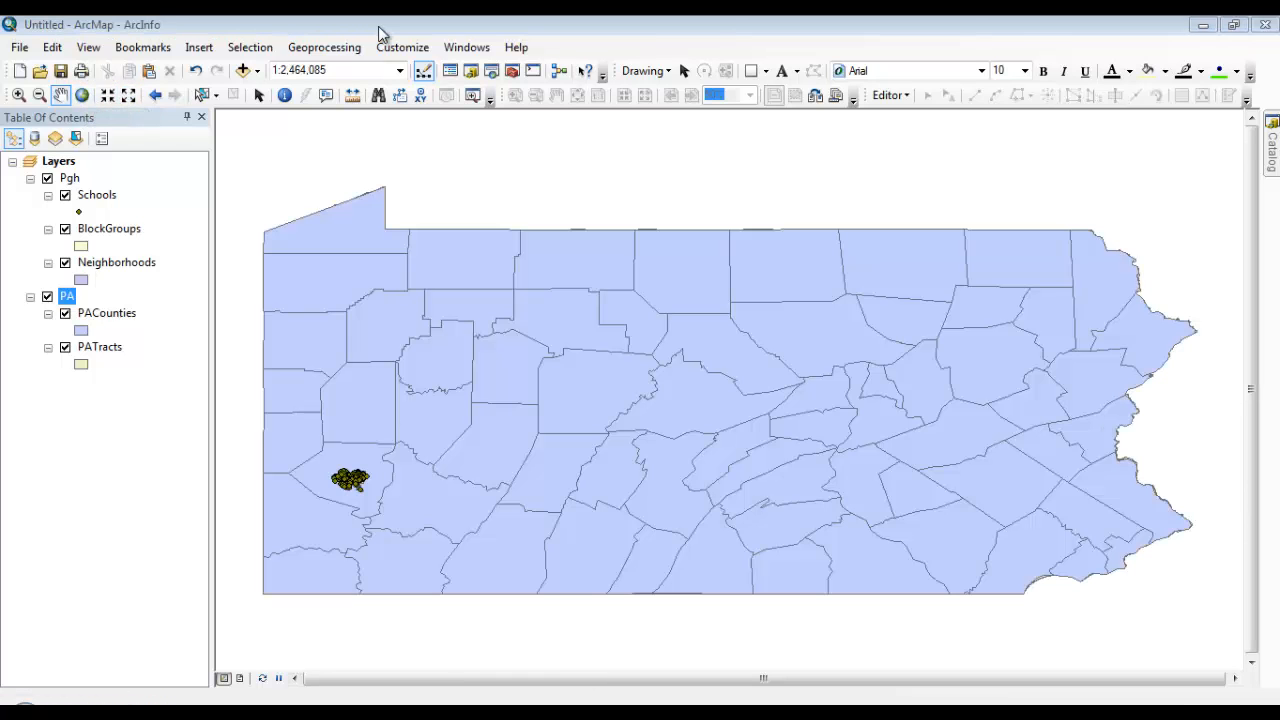
Set the Pgh group layer's scale range so it is not shown when zoomed out beyond 1:1,000,000
left_click(68, 178)
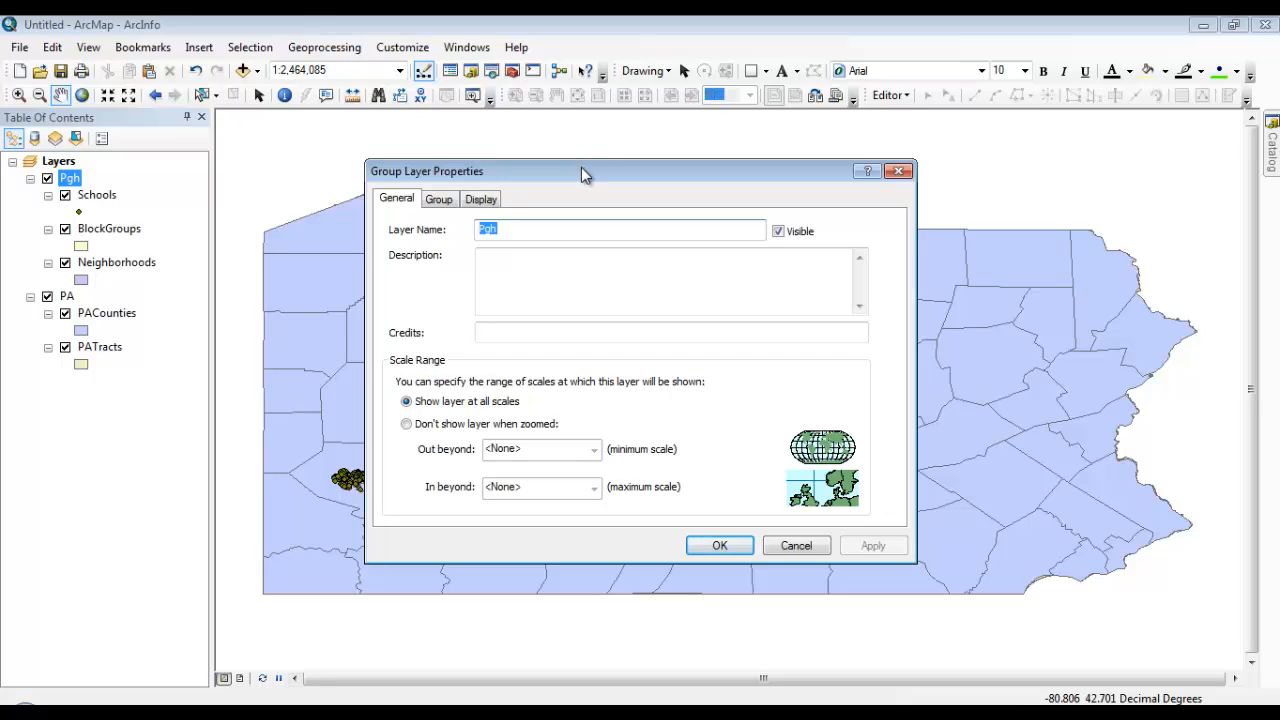
left_click(406, 424)
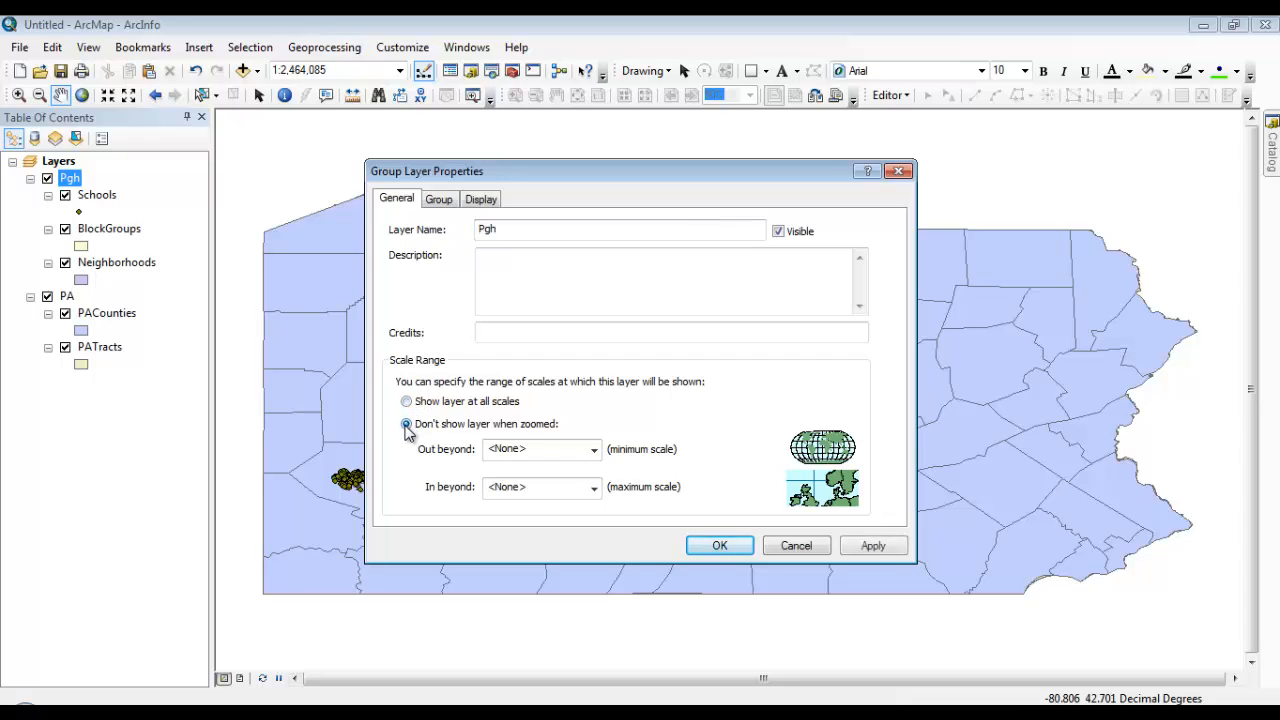
left_click(594, 451)
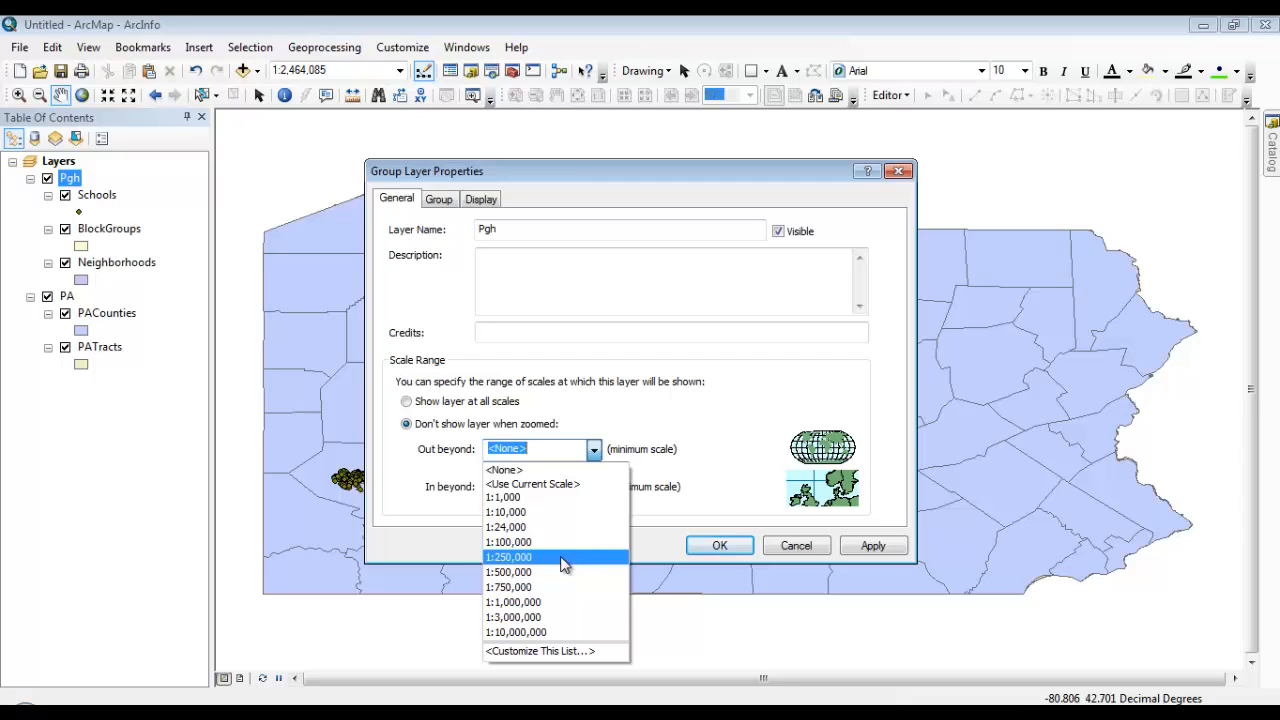
left_click(554, 602)
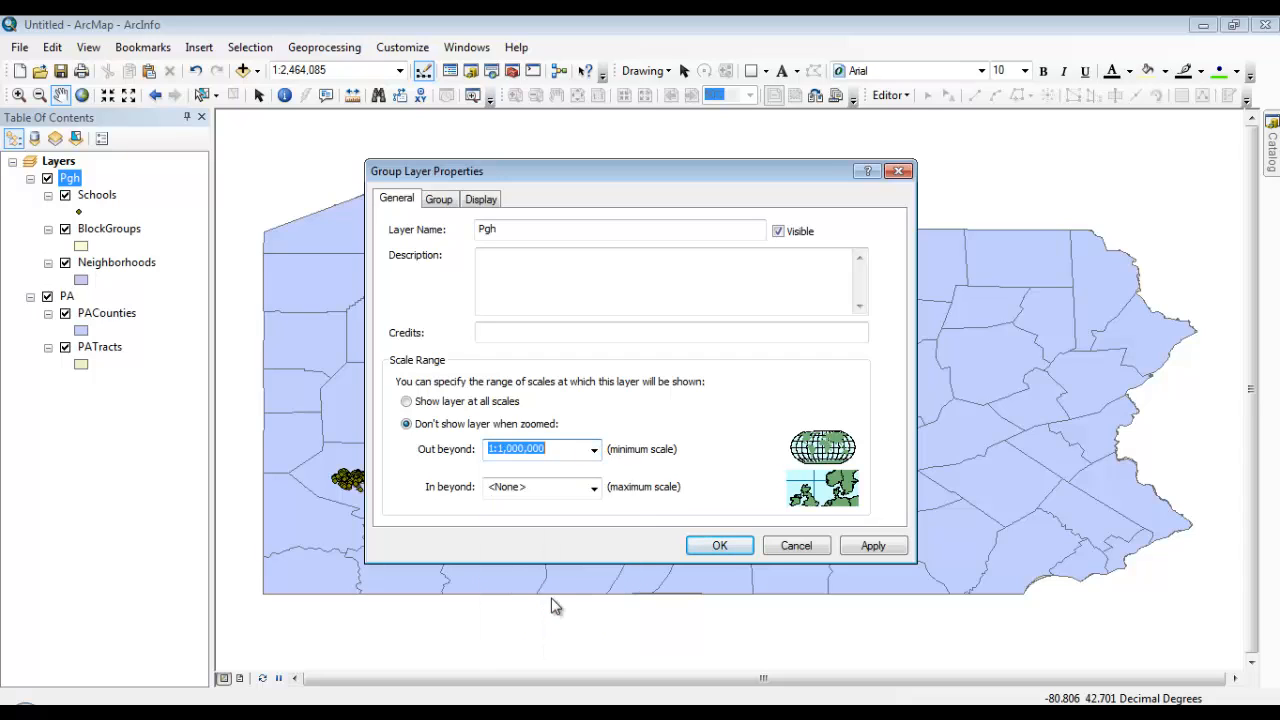
left_click(736, 549)
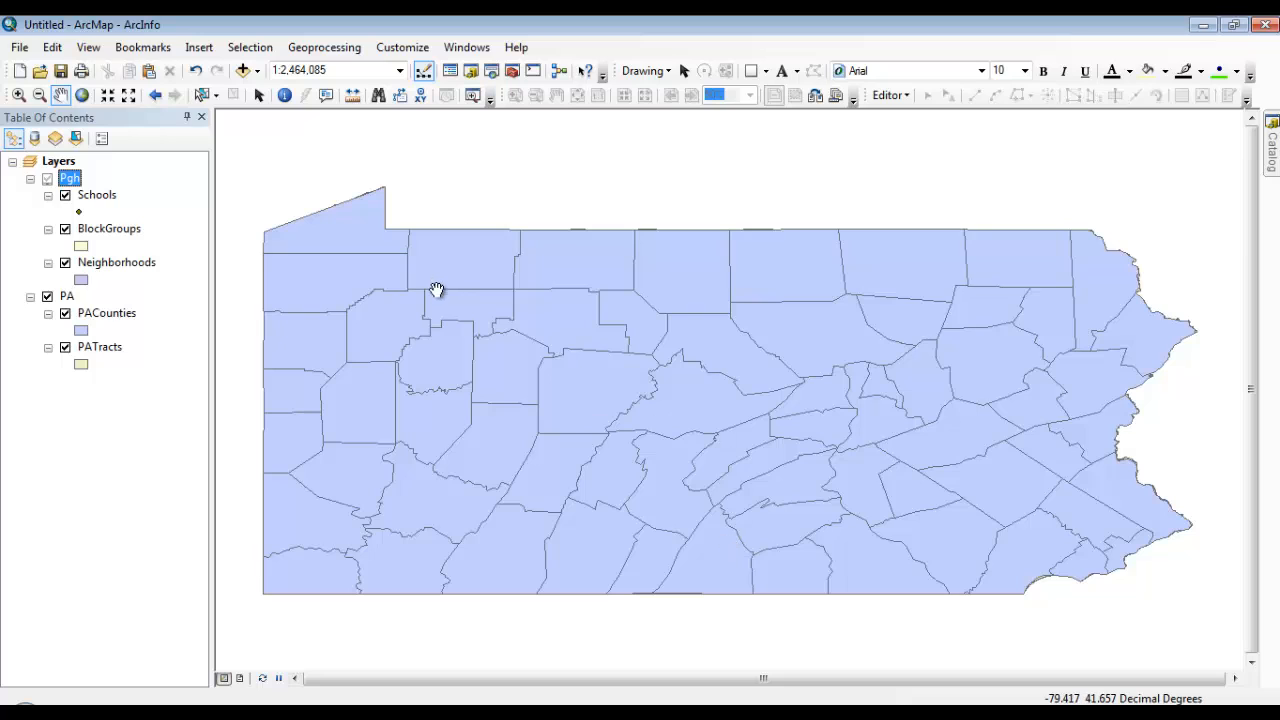
Starting from the Pittsburgh bookmark, examine how the Pgh and PA group layers switch visibility around 1:1,000,000
left_click(155, 49)
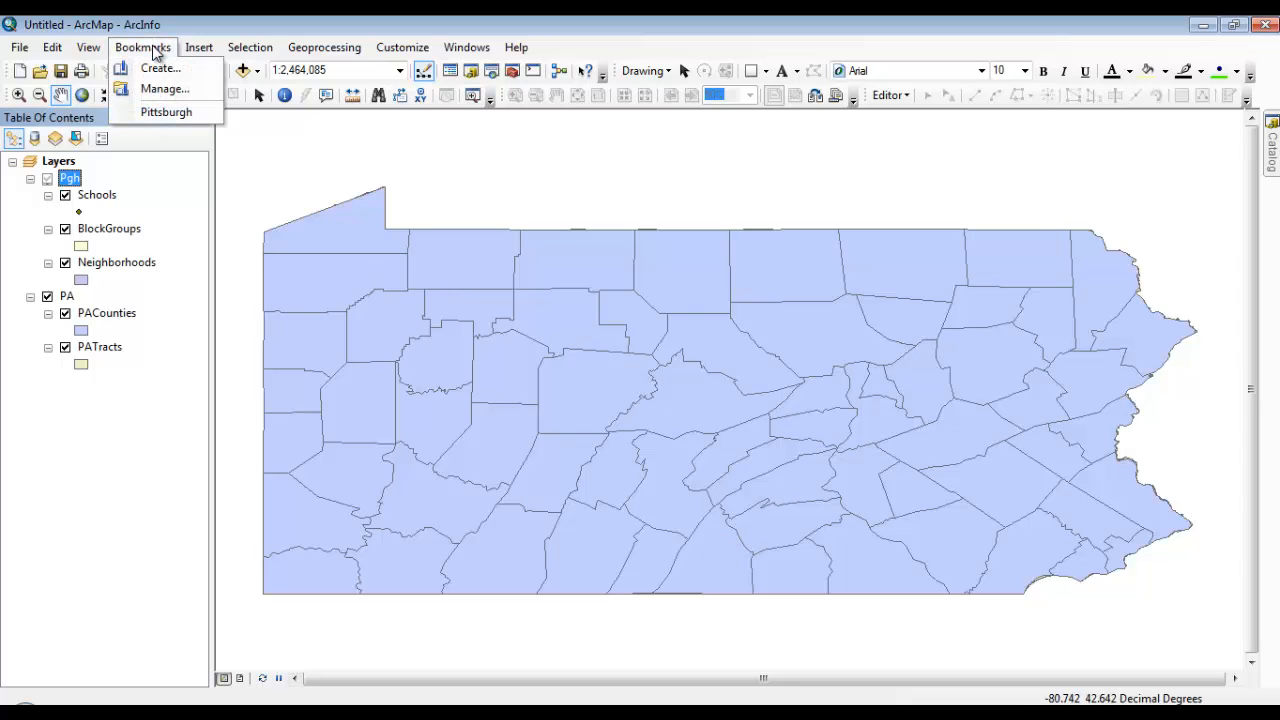
left_click(160, 112)
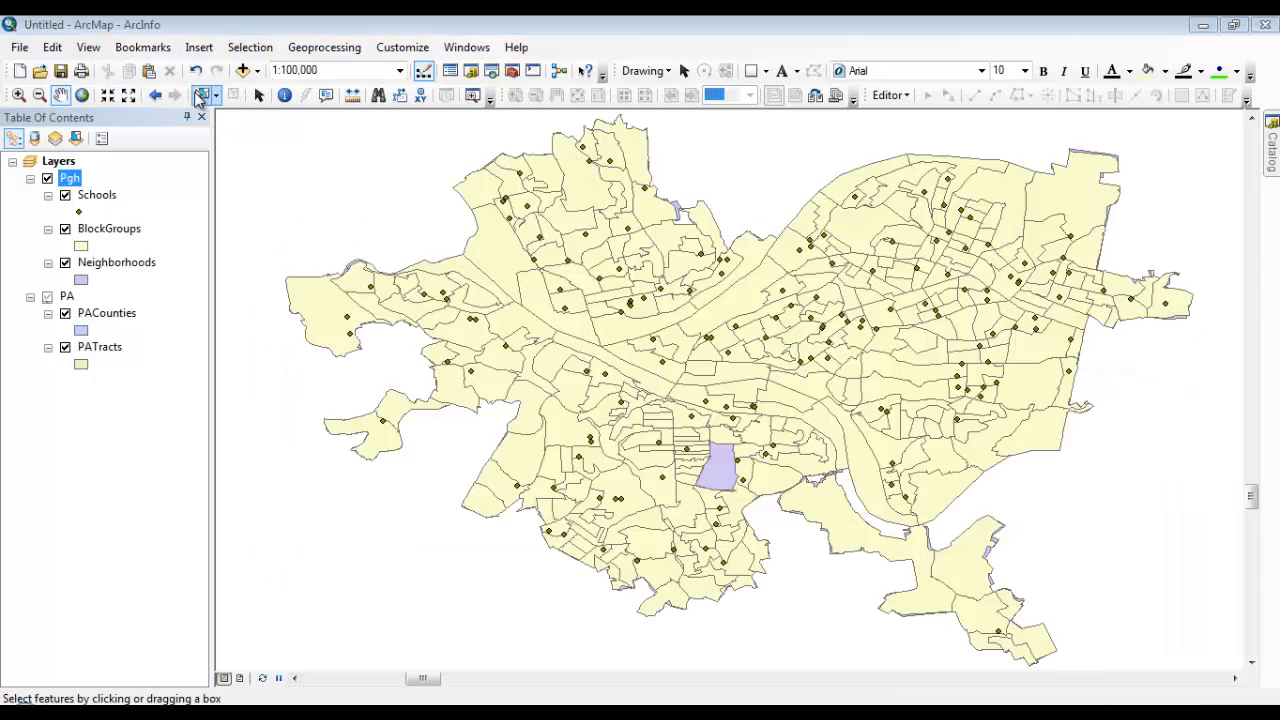
left_click(130, 99)
left_click(130, 99)
left_click(130, 99)
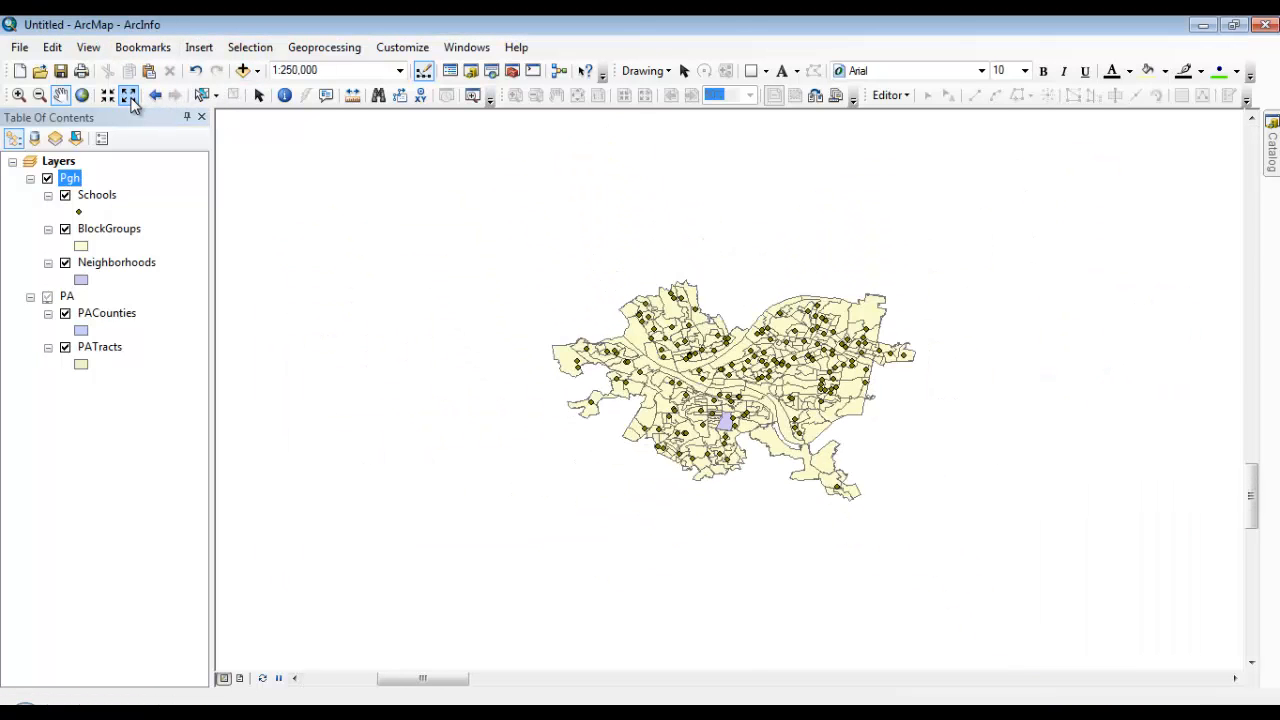
left_click(130, 99)
left_click(130, 99)
left_click(130, 99)
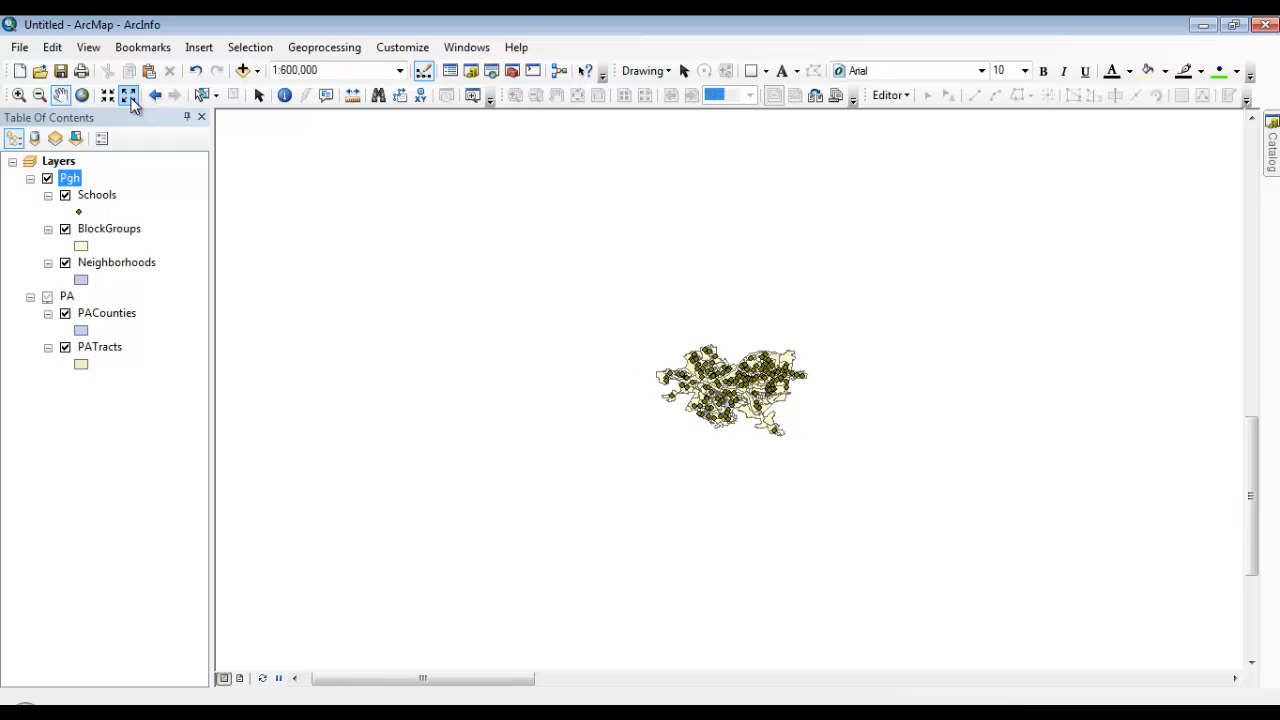
left_click(130, 99)
left_click(130, 99)
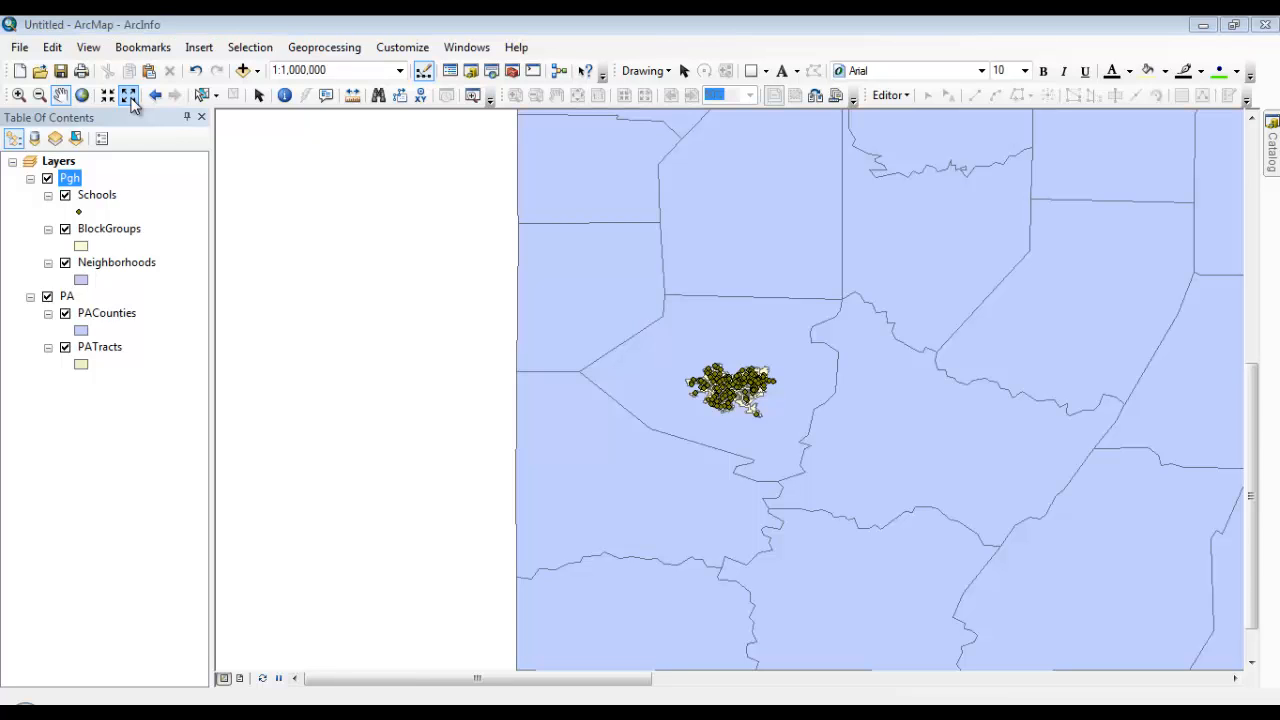
left_click(130, 99)
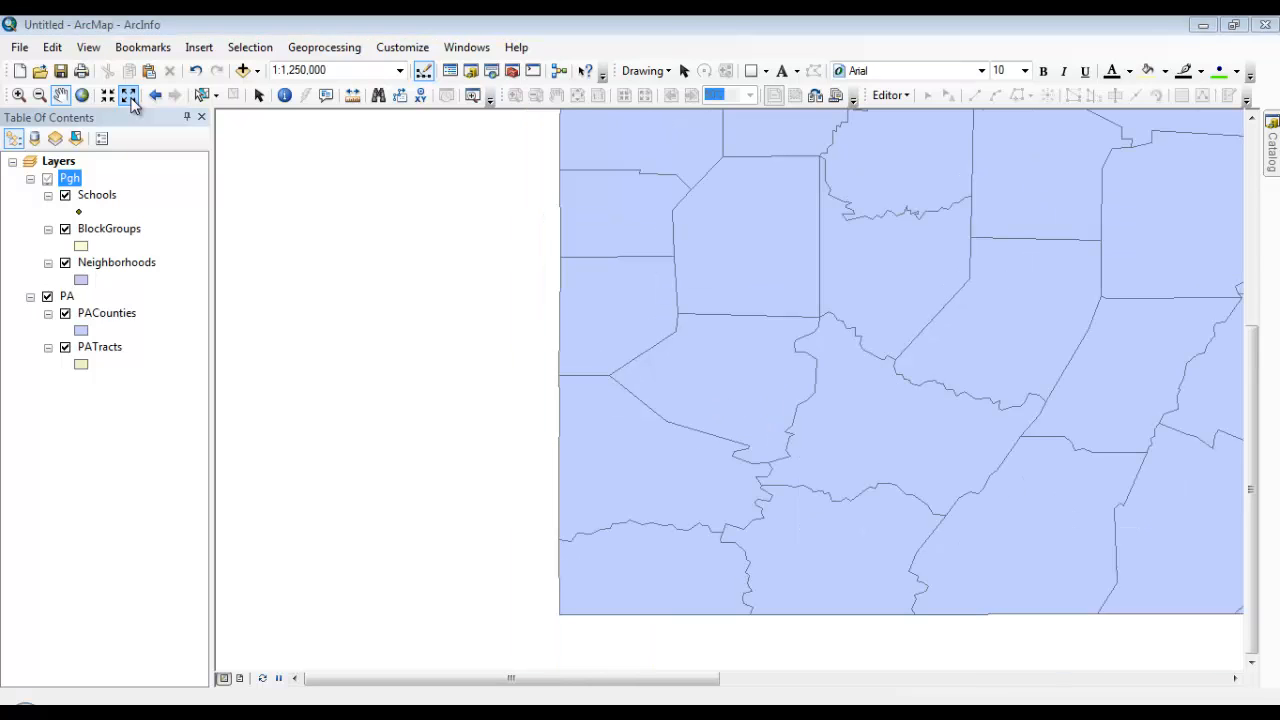
left_click(110, 96)
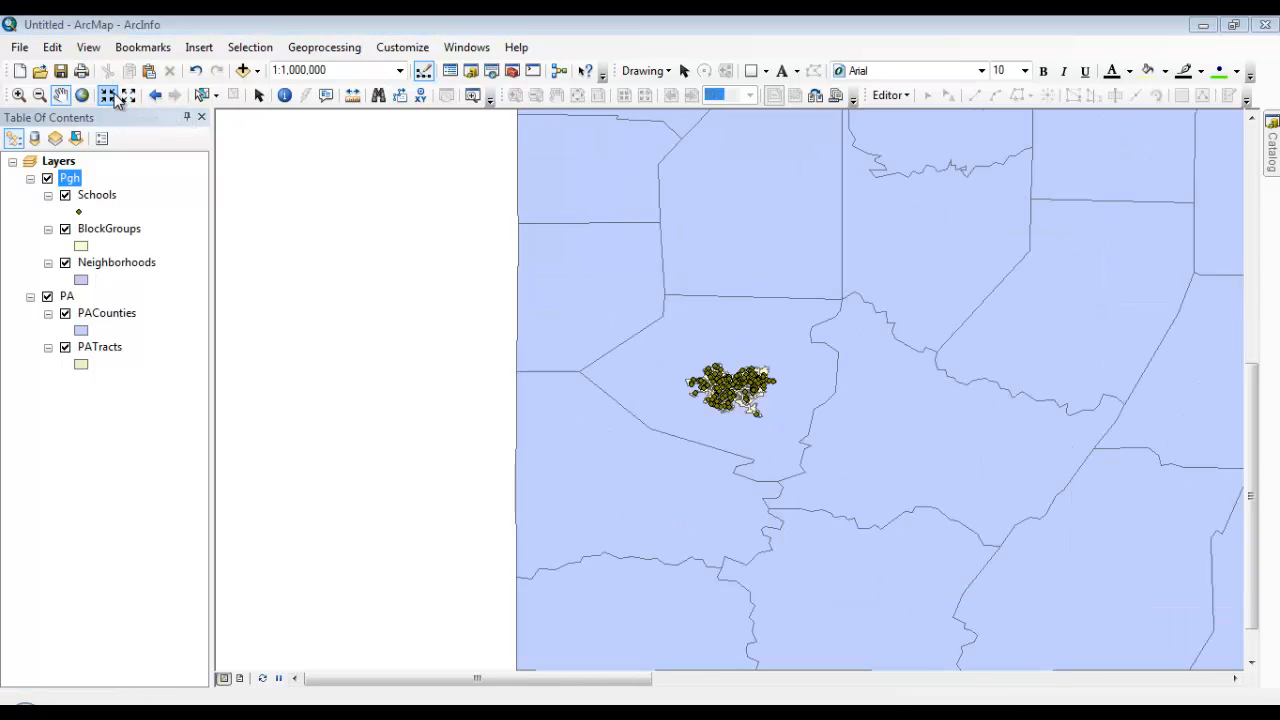
left_click(117, 101)
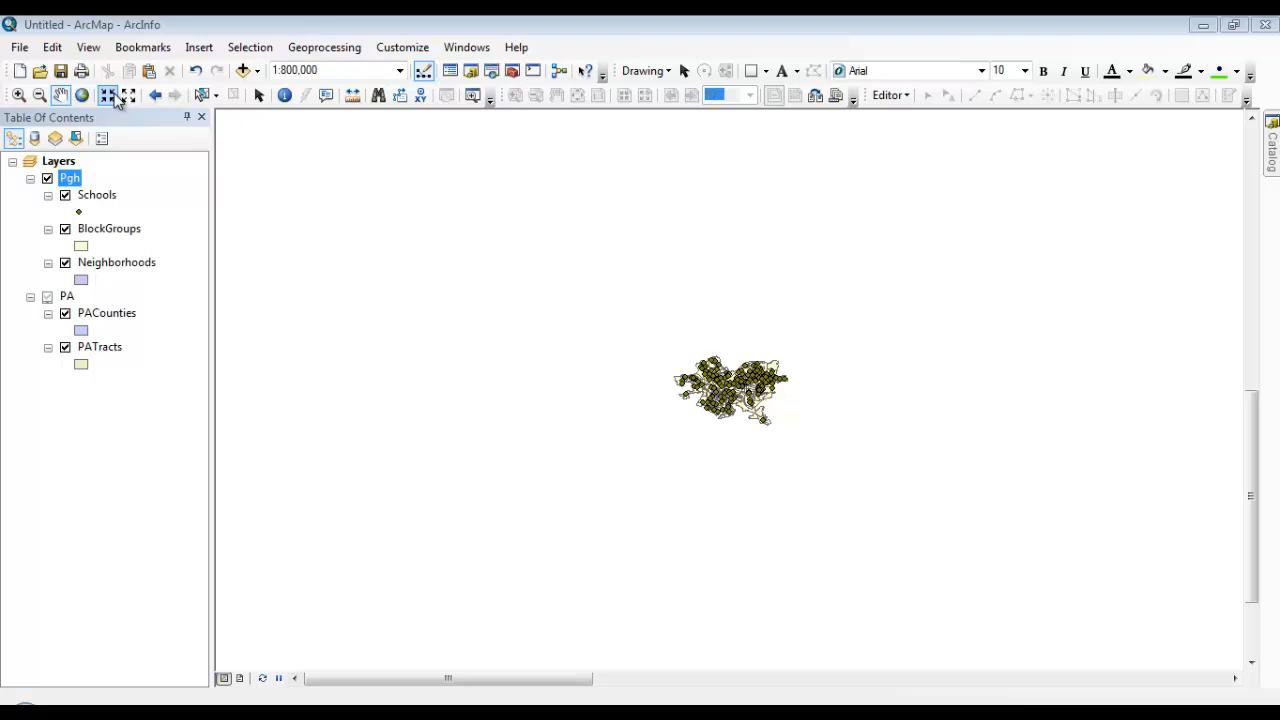